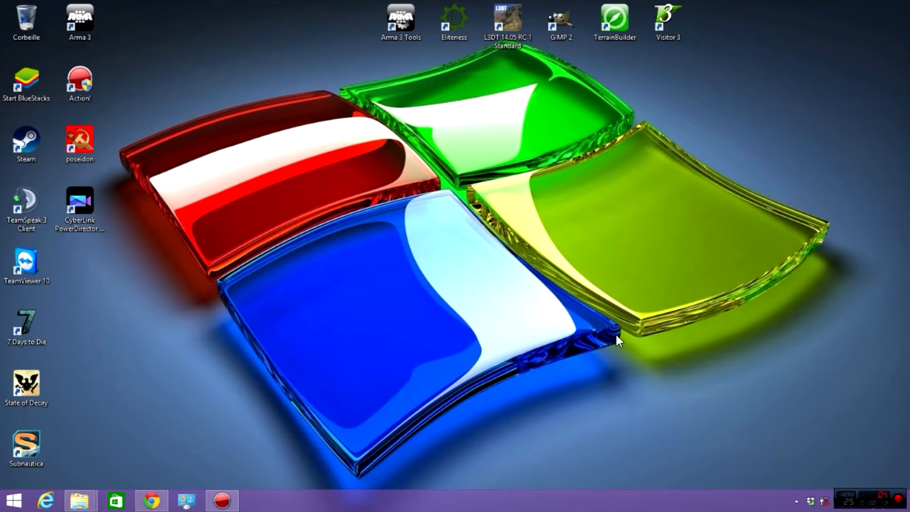
# - Open Steam from the system tray and show the Outils list of the game library
pyautogui.click(797, 501)
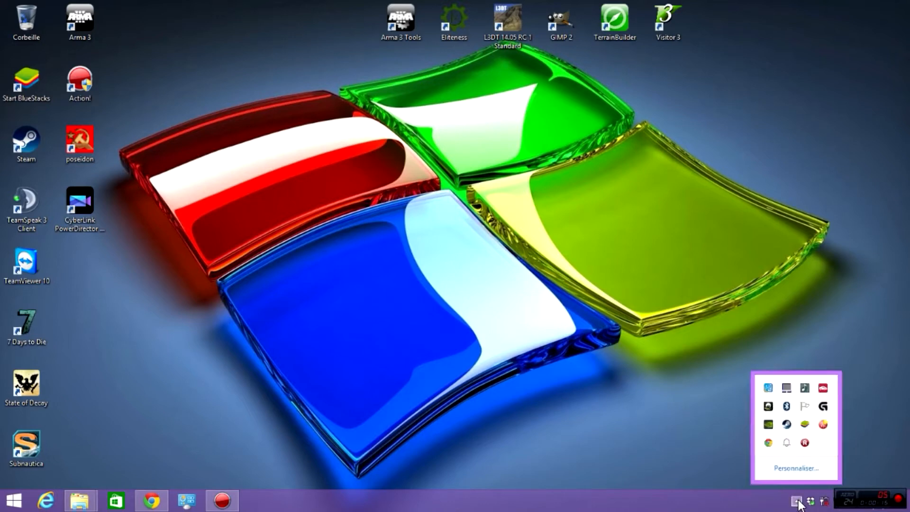
pyautogui.rightClick(788, 425)
pyautogui.click(815, 301)
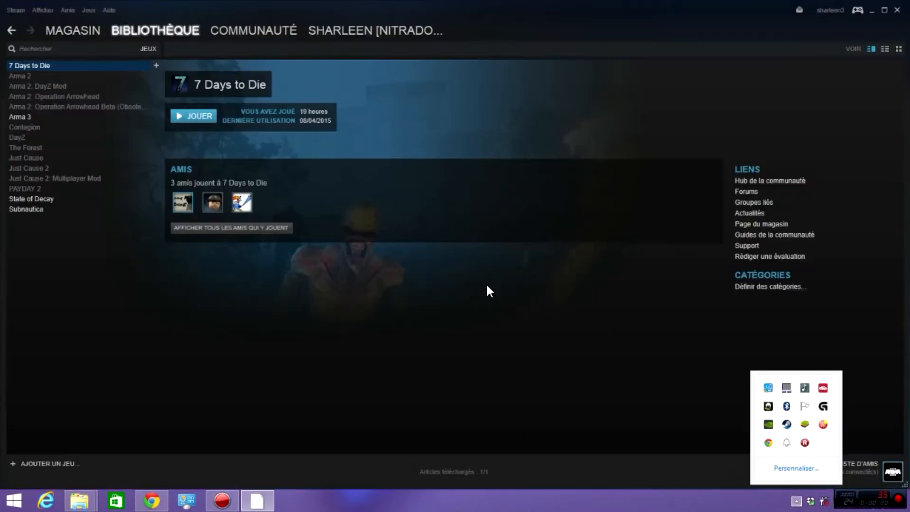
pyautogui.moveTo(168, 37)
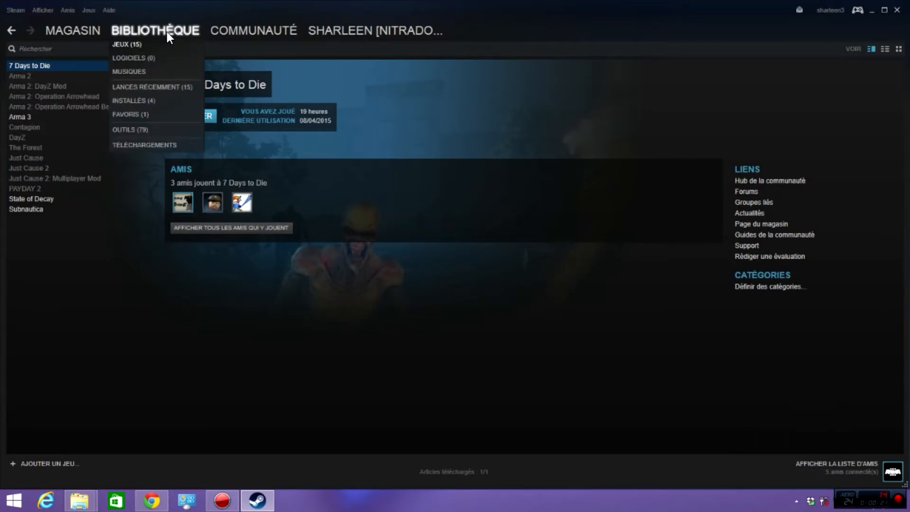
pyautogui.click(127, 130)
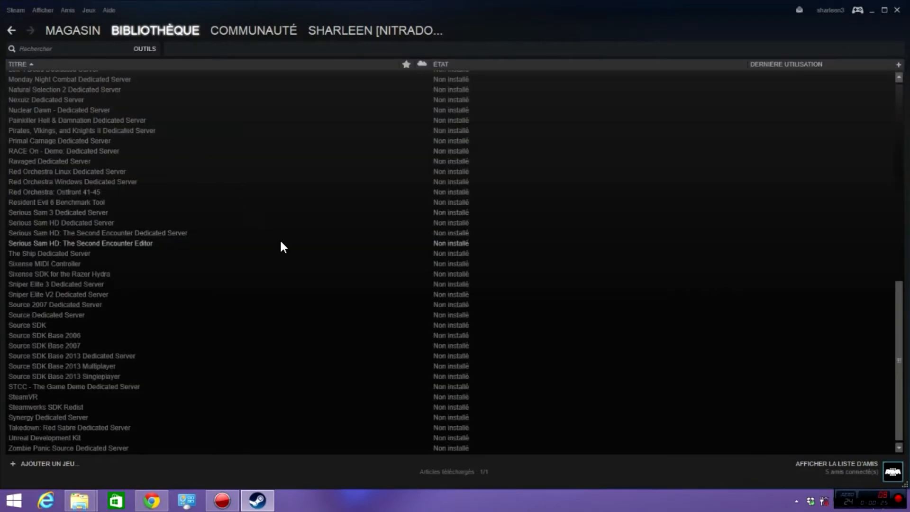
# - Look at the available actions for Arma 3 Tools in the Steam tools list, and close Steam
pyautogui.scroll(20, 281, 242)
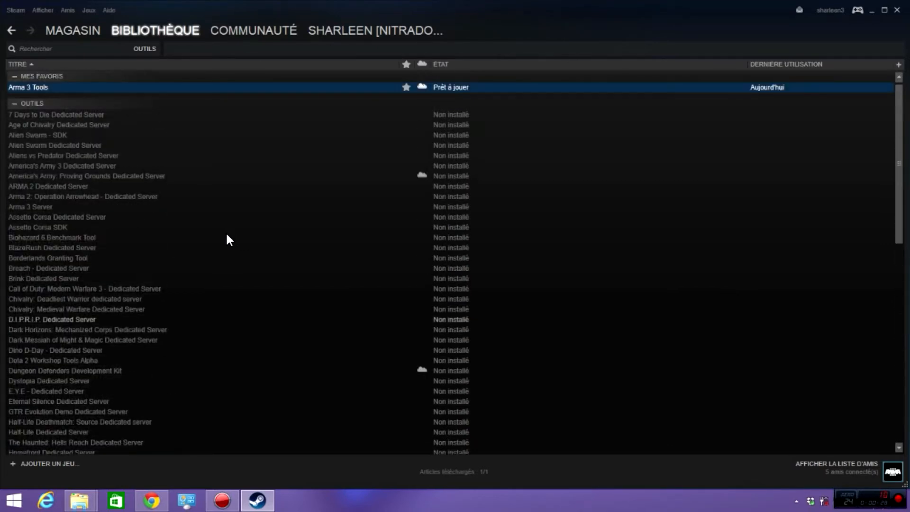
pyautogui.rightClick(31, 90)
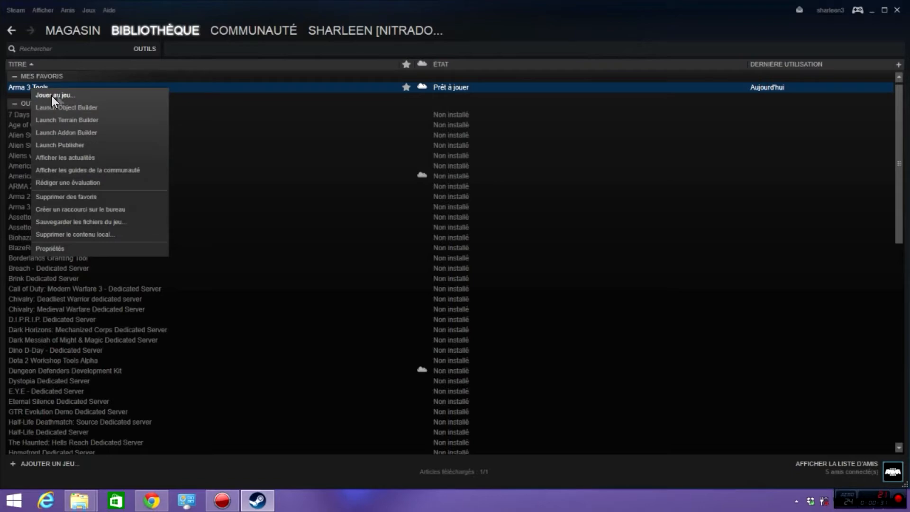
pyautogui.click(897, 10)
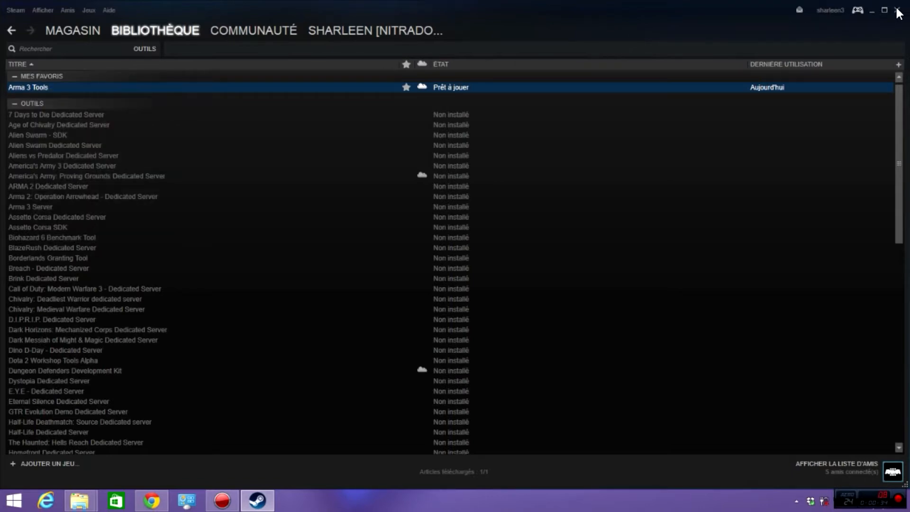
pyautogui.click(898, 9)
# - Launch Arma 3 Tools from the desktop and bring its P: drive utilities into view
pyautogui.doubleClick(388, 19)
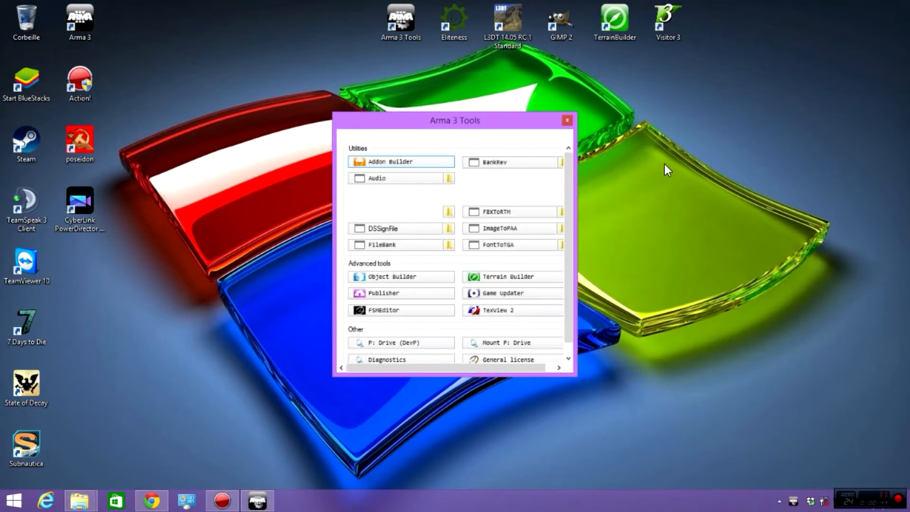
pyautogui.moveTo(514, 123); pyautogui.dragTo(525, 106)
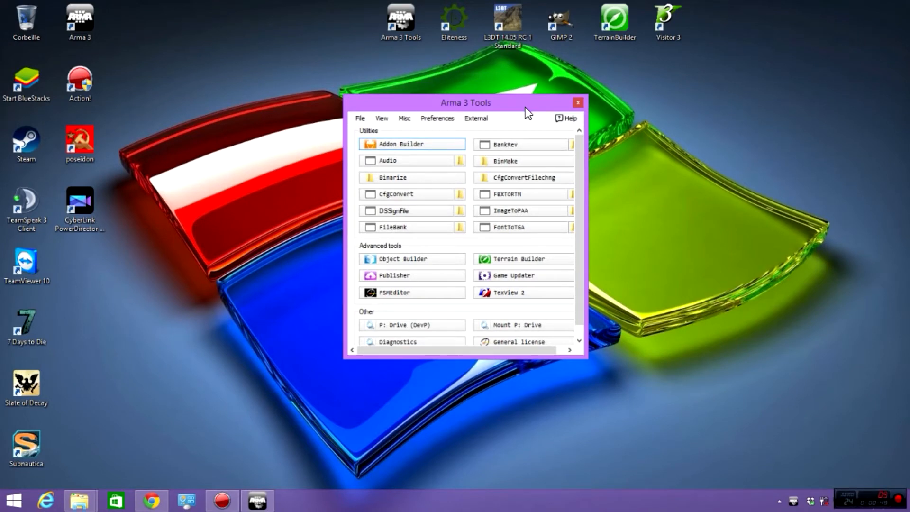
pyautogui.scroll(-1, 393, 327)
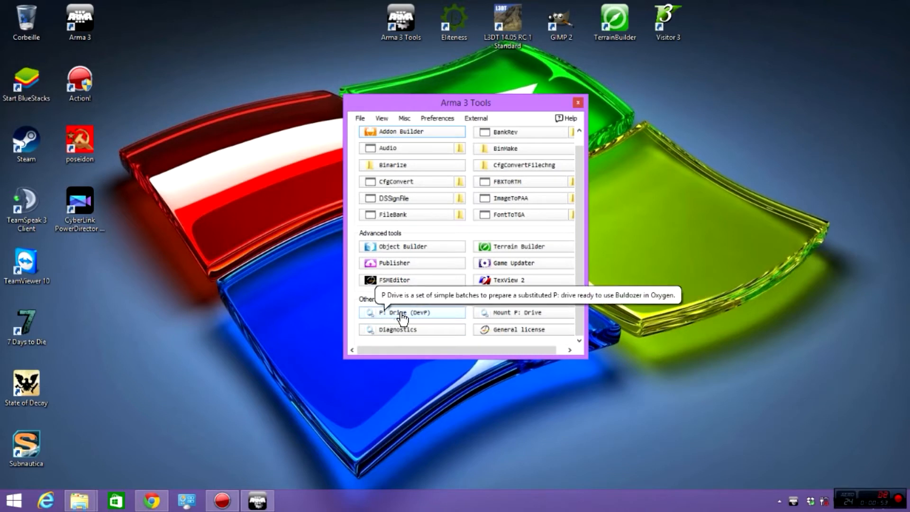
# - Run P: Drive (DevP) in Default mode, authorise the command interpreter, and close the DevP dialog and MapDisk console
pyautogui.click(401, 313)
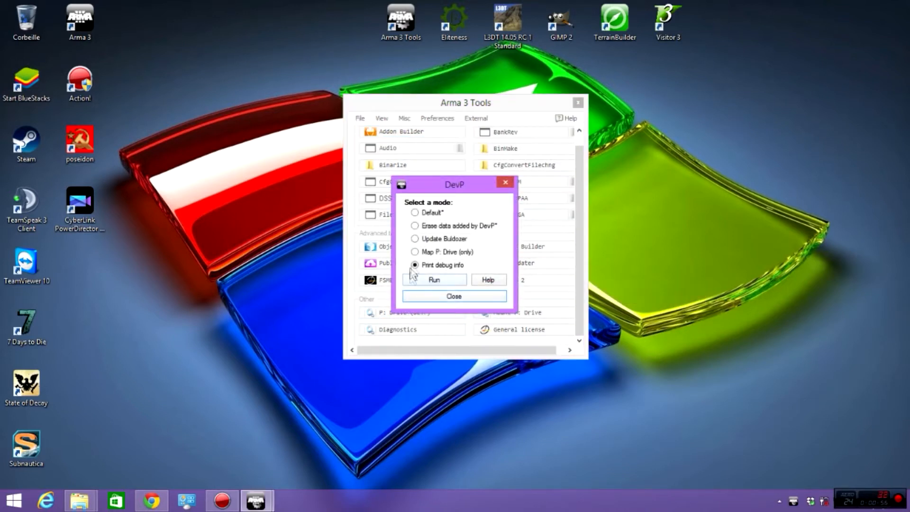
pyautogui.click(415, 213)
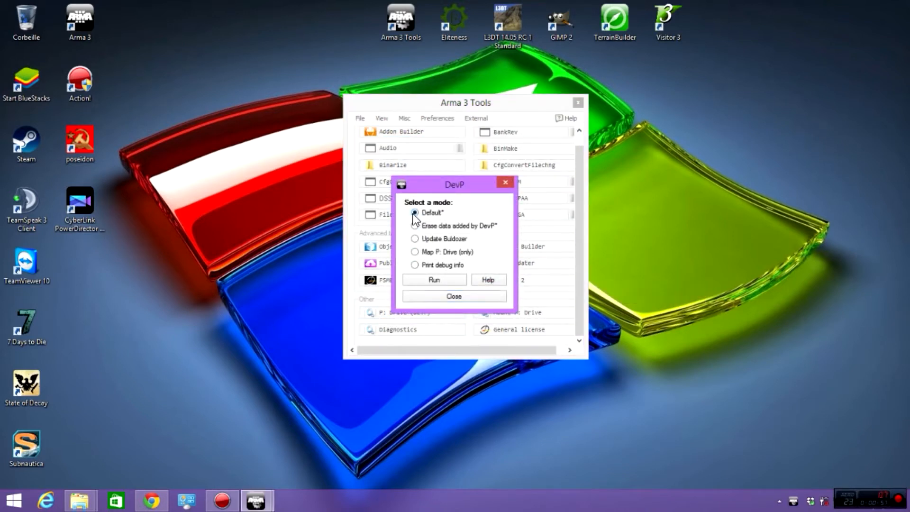
pyautogui.click(429, 279)
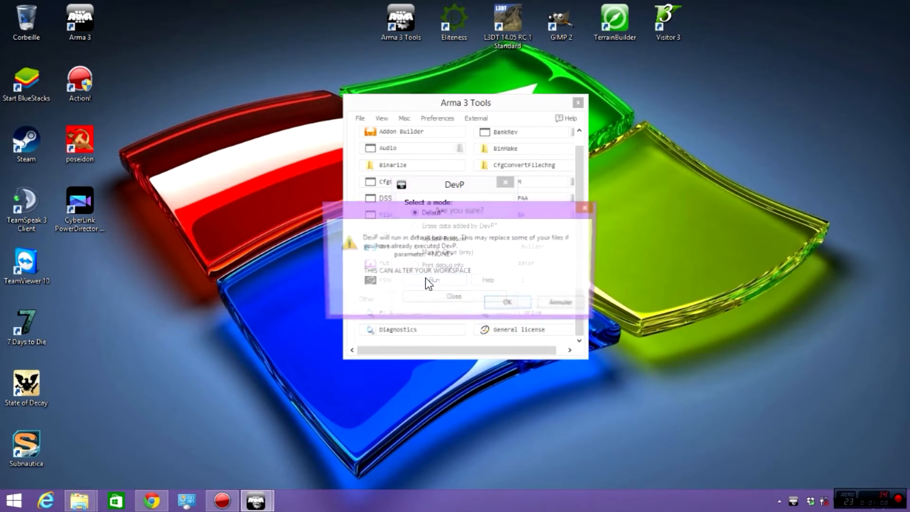
pyautogui.click(506, 303)
pyautogui.click(503, 298)
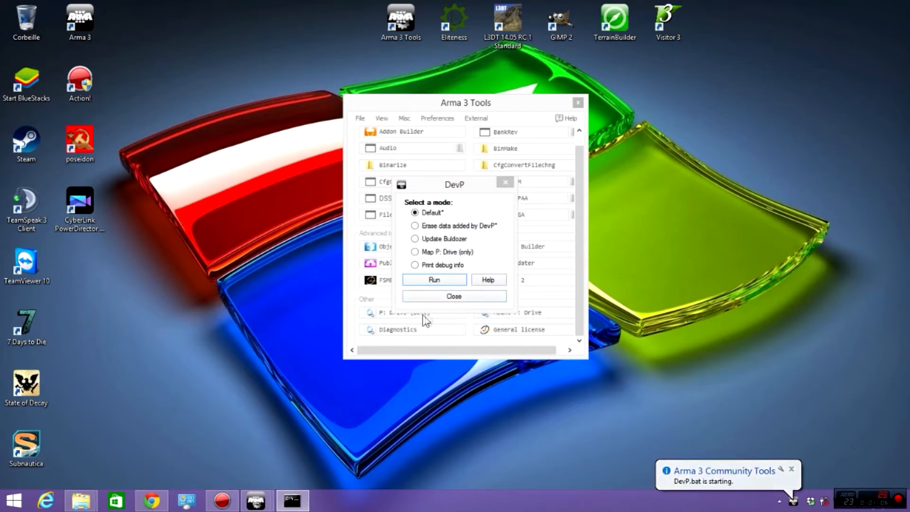
pyautogui.click(291, 502)
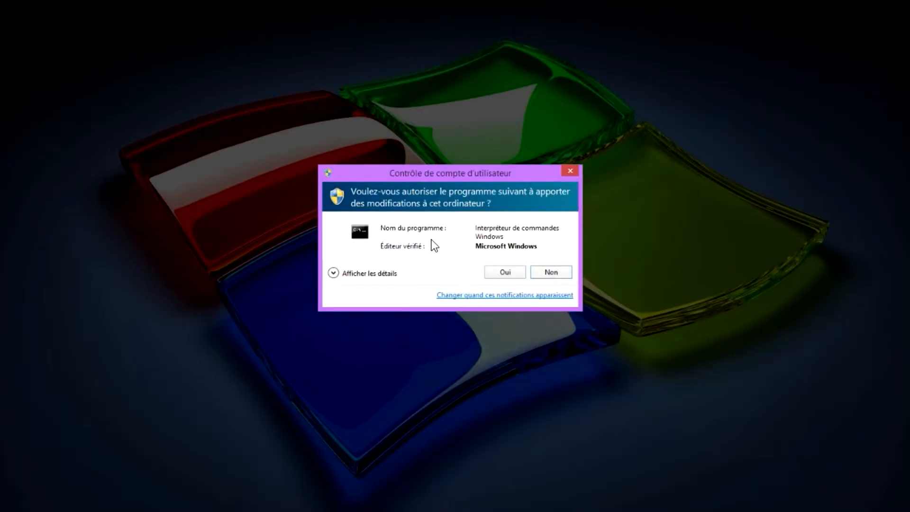
pyautogui.click(506, 272)
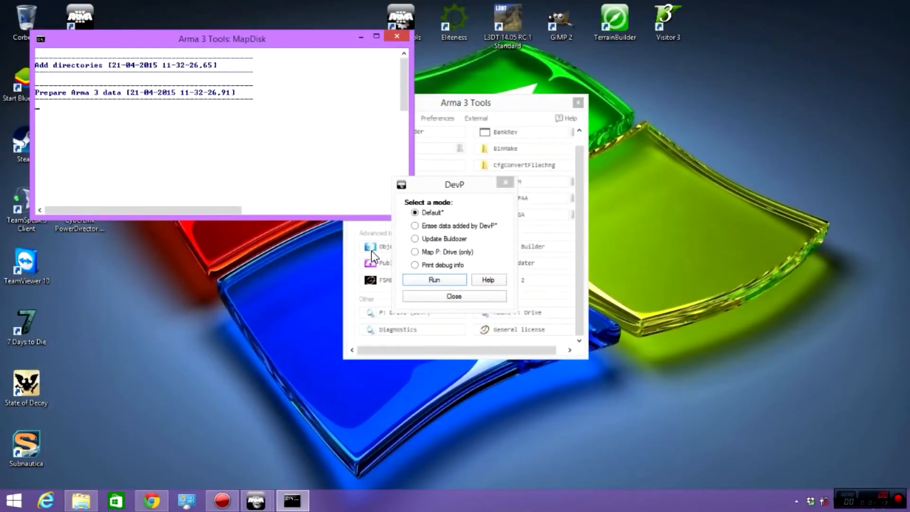
pyautogui.click(454, 297)
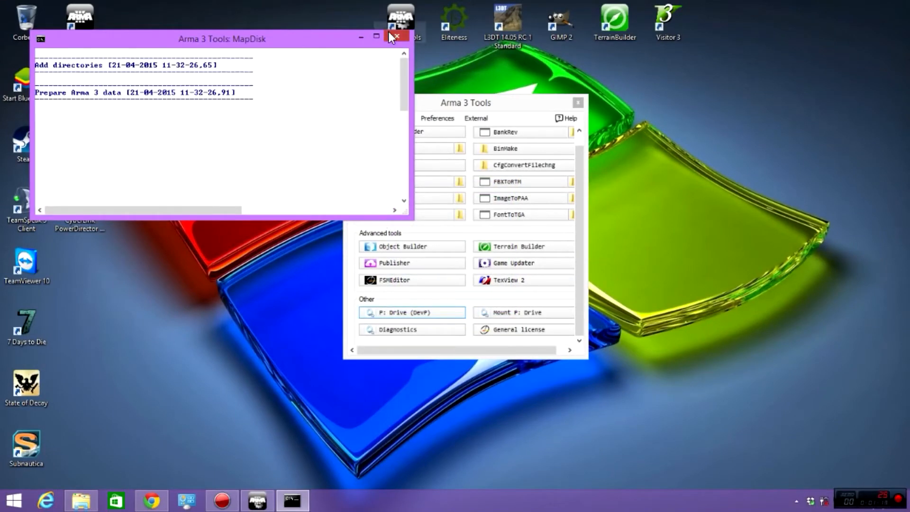
pyautogui.click(390, 35)
# - Examine the contents of the P: drive in File Explorer and minimize the window
pyautogui.click(81, 500)
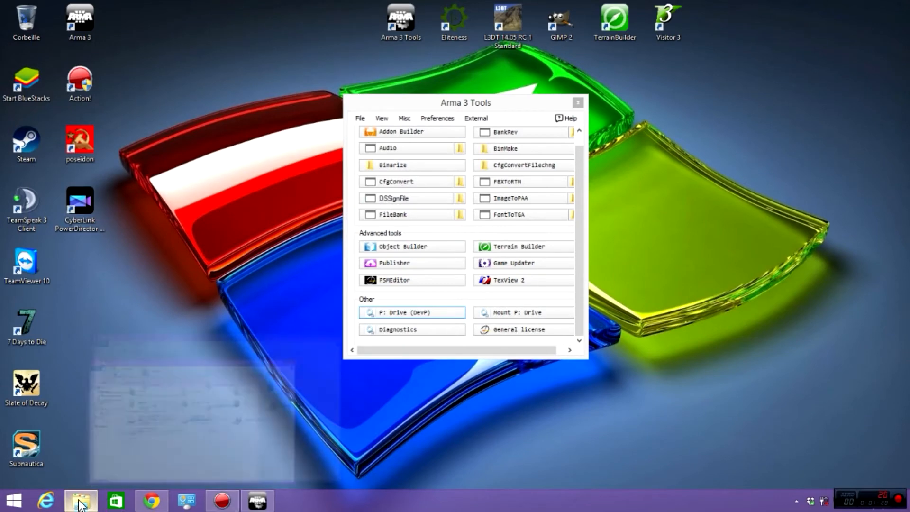
pyautogui.doubleClick(295, 338)
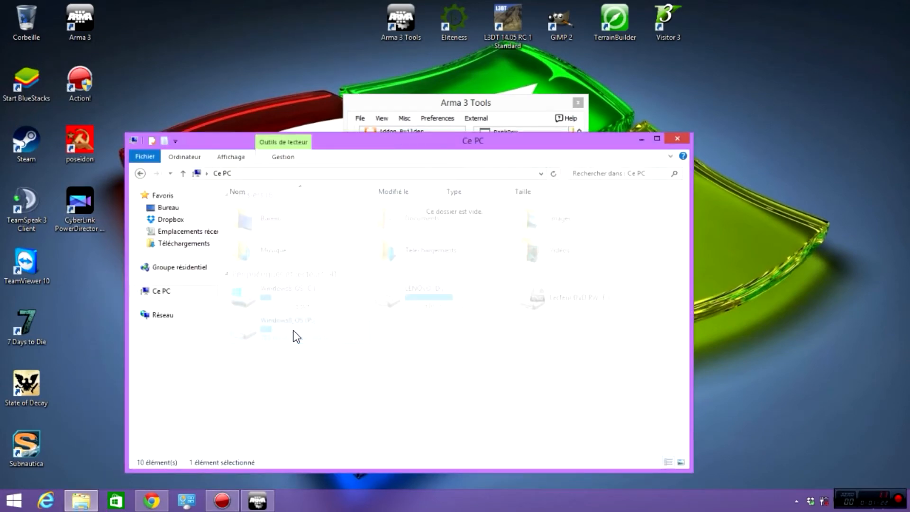
pyautogui.moveTo(682, 229); pyautogui.dragTo(681, 413)
pyautogui.moveTo(673, 380); pyautogui.dragTo(678, 199)
pyautogui.click(641, 140)
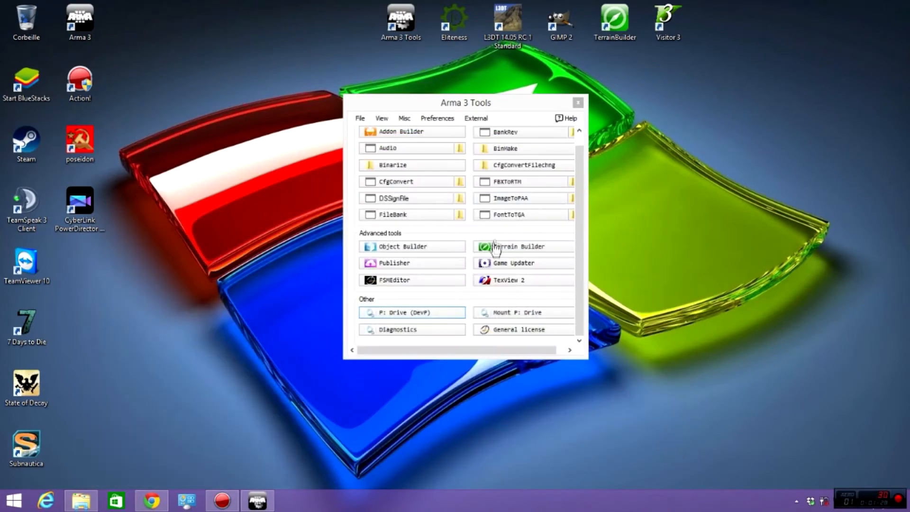
# - Mount the P: drive from Arma 3 Tools and authorise the command interpreter's changes
pyautogui.click(584, 240)
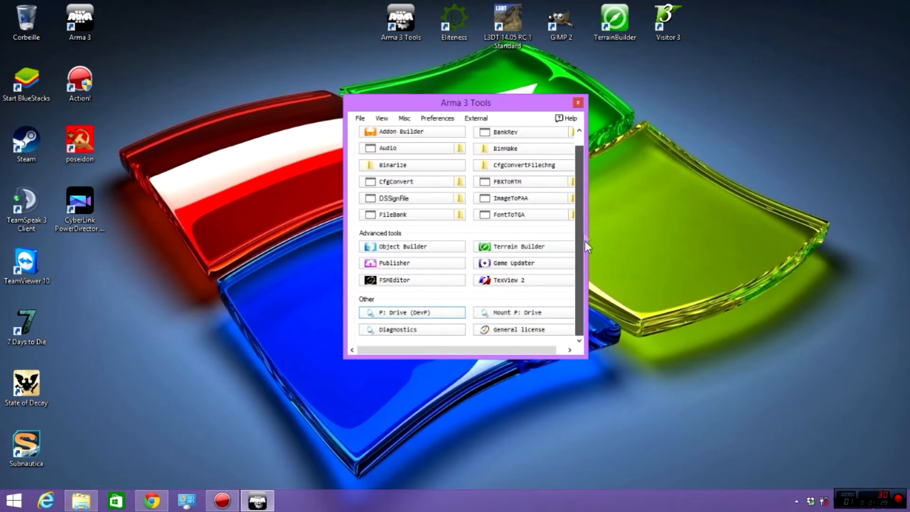
pyautogui.click(524, 315)
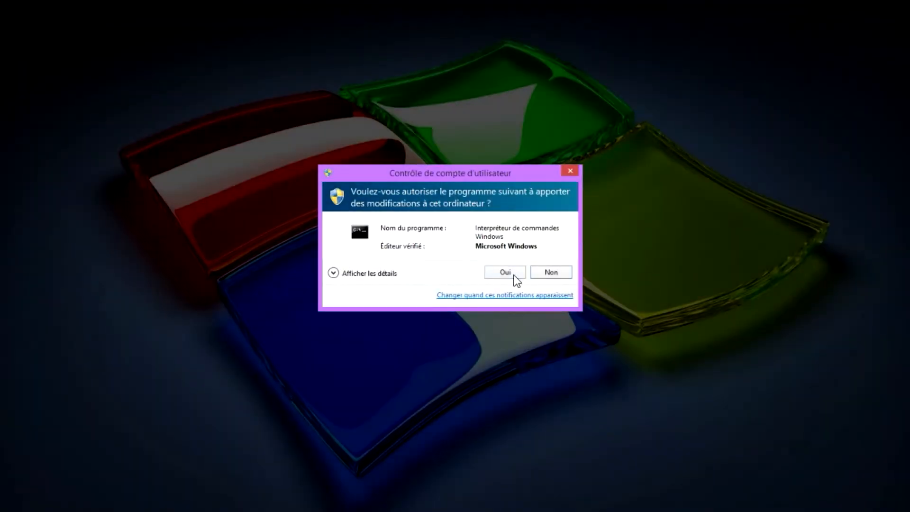
pyautogui.click(512, 269)
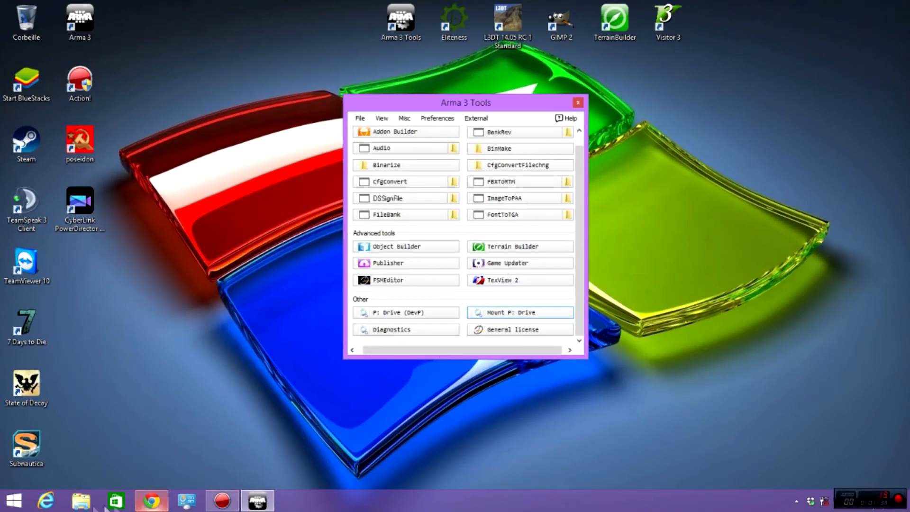
# - Open the mounted Windows8_OS (P:) drive and look over its root folders
pyautogui.click(81, 504)
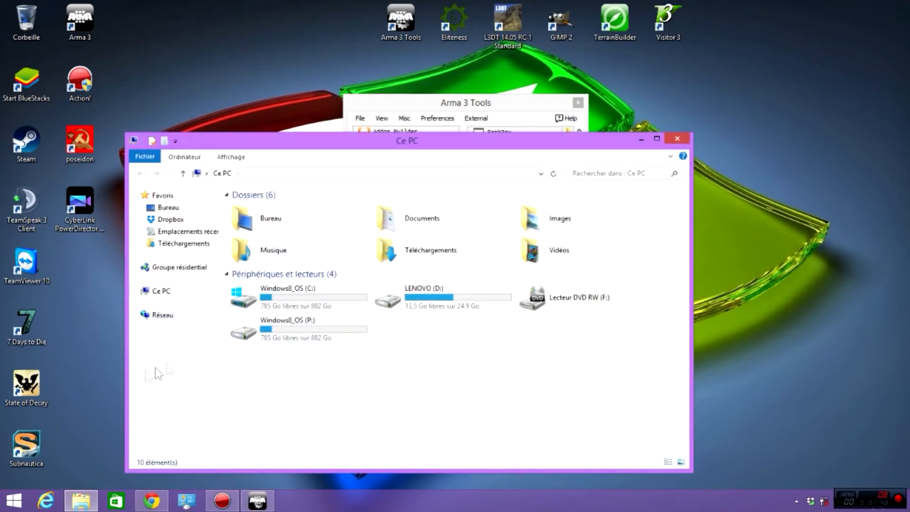
pyautogui.doubleClick(285, 323)
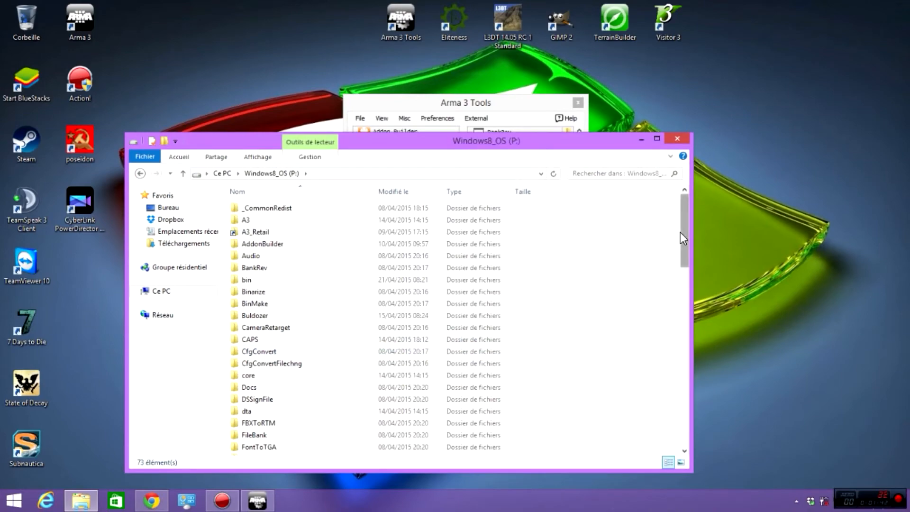
pyautogui.moveTo(682, 233); pyautogui.dragTo(685, 199)
pyautogui.moveTo(519, 148); pyautogui.dragTo(511, 140)
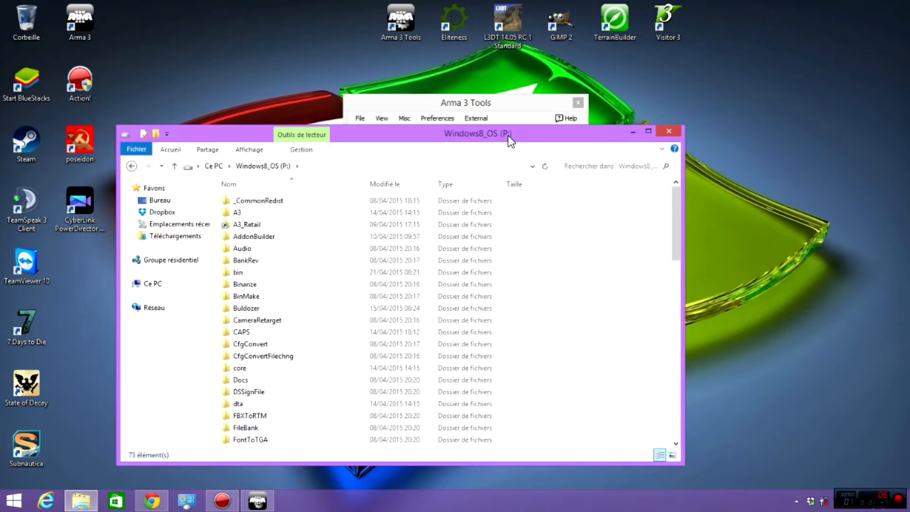
# - Inspect the A3 folder on the P: drive and minimize File Explorer
pyautogui.doubleClick(238, 212)
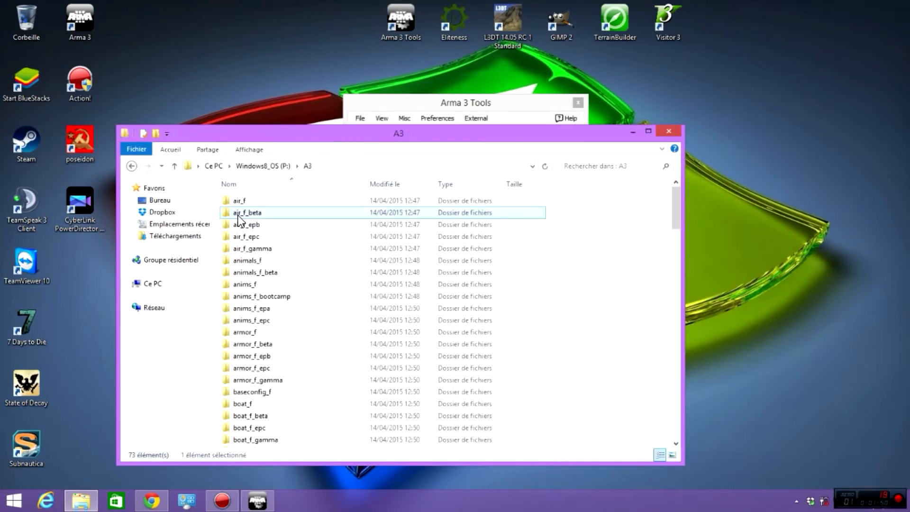
pyautogui.moveTo(671, 204)
pyautogui.mouseDown()
pyautogui.moveTo(690, 423)
pyautogui.moveTo(669, 202)
pyautogui.mouseUp()
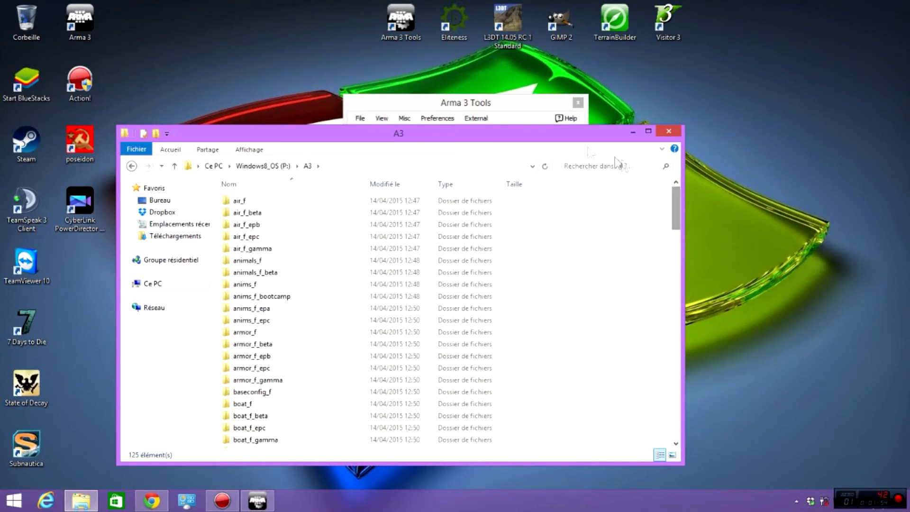
pyautogui.moveTo(543, 133); pyautogui.dragTo(578, 139)
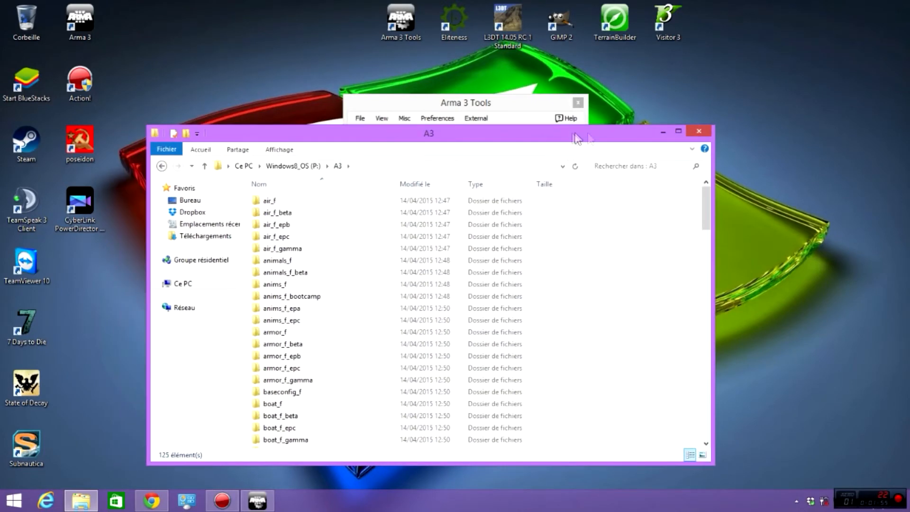
pyautogui.click(664, 132)
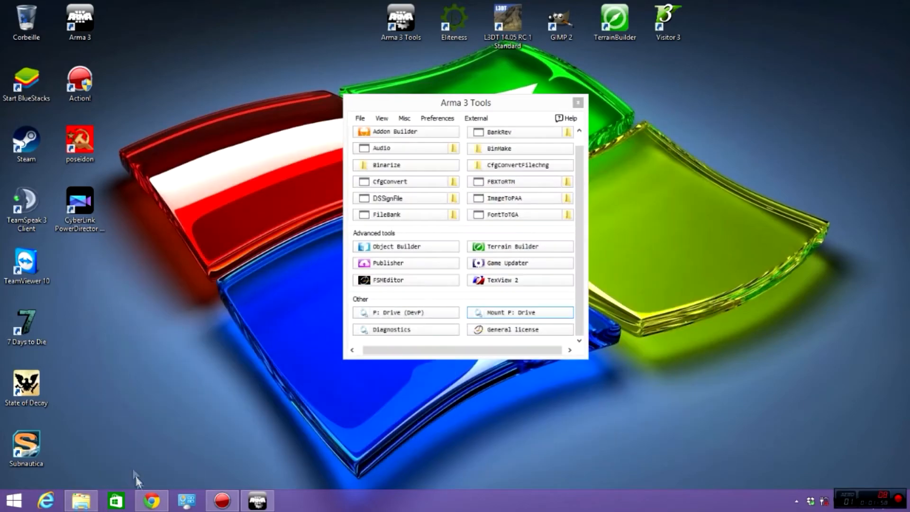
# - Switch to Chrome to review the installer list on the PboDll files page, and minimize the browser
pyautogui.click(152, 501)
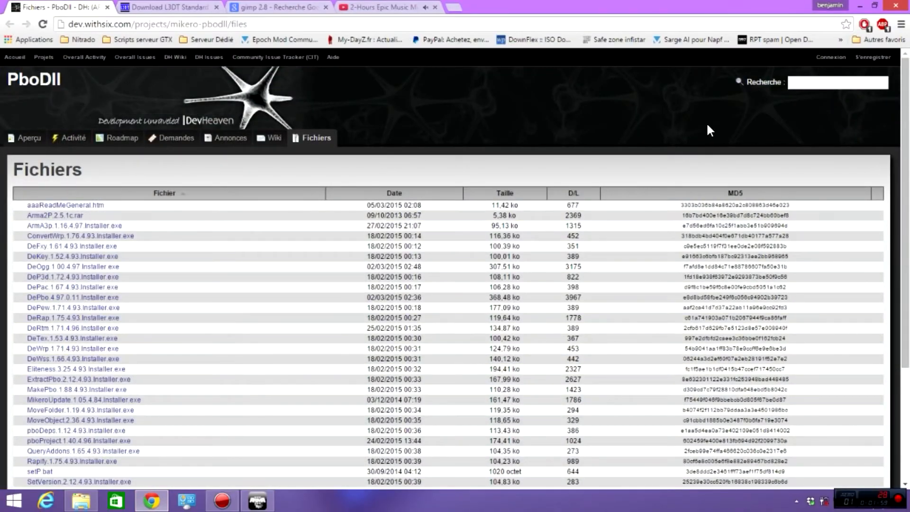
pyautogui.moveTo(903, 114); pyautogui.dragTo(903, 108)
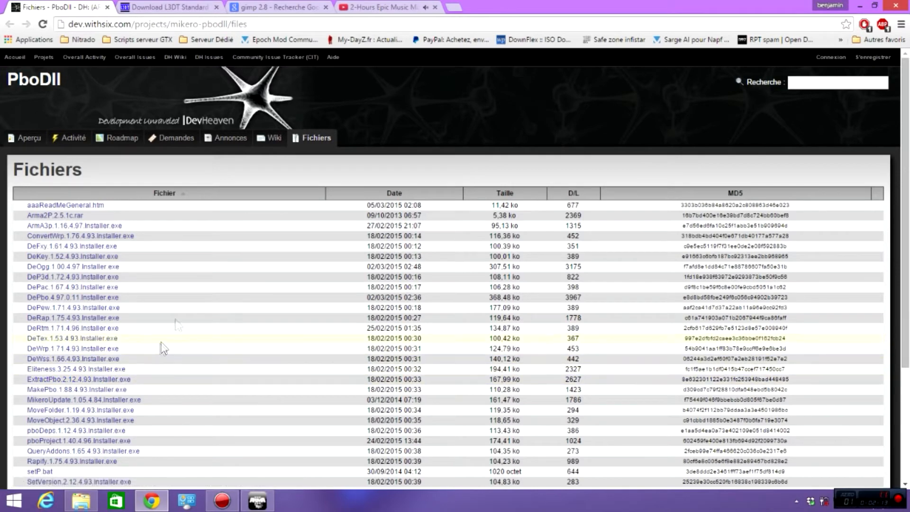
pyautogui.click(859, 6)
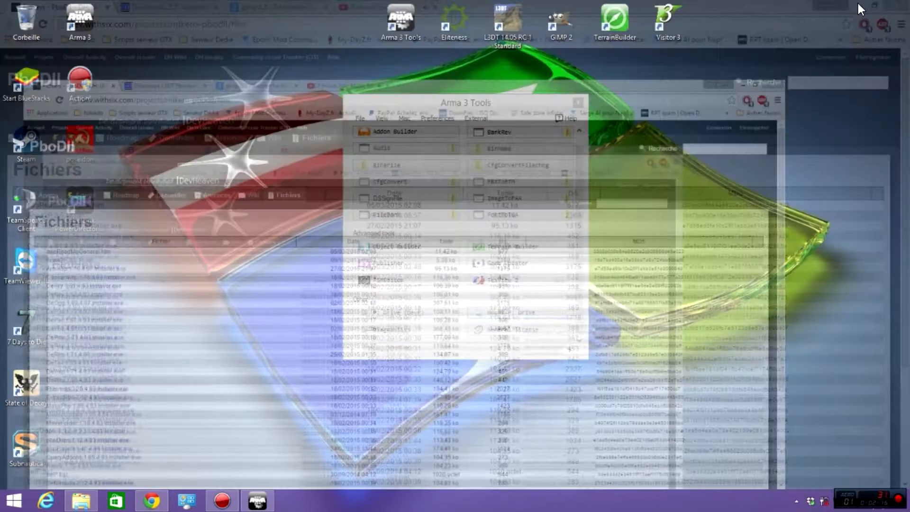
# - Switch to File Explorer and open the Program Files (x86)\Mikero\DePboTools\bin folder on the C: drive
pyautogui.click(77, 502)
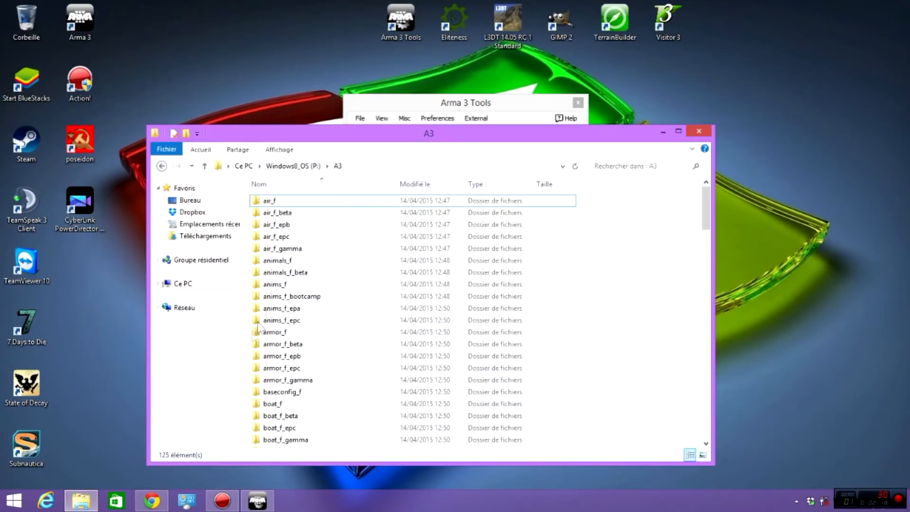
pyautogui.click(246, 164)
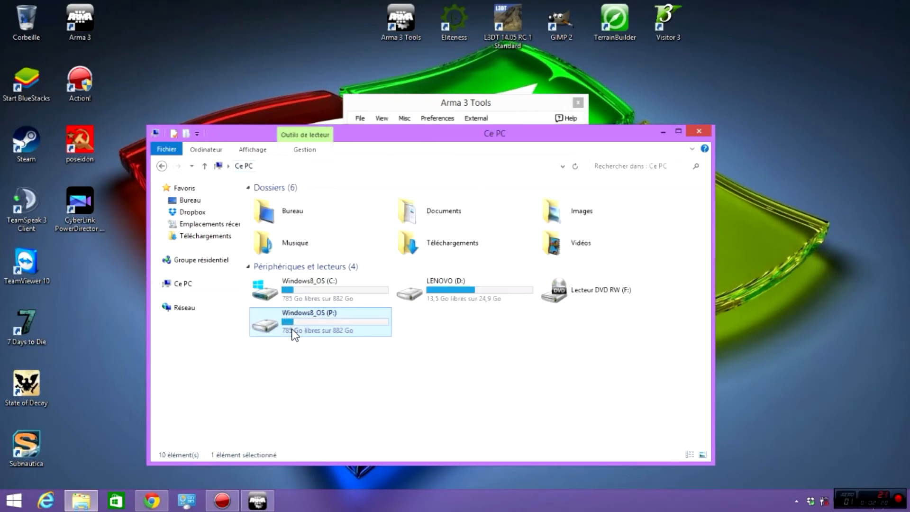
pyautogui.doubleClick(294, 297)
pyautogui.doubleClick(306, 262)
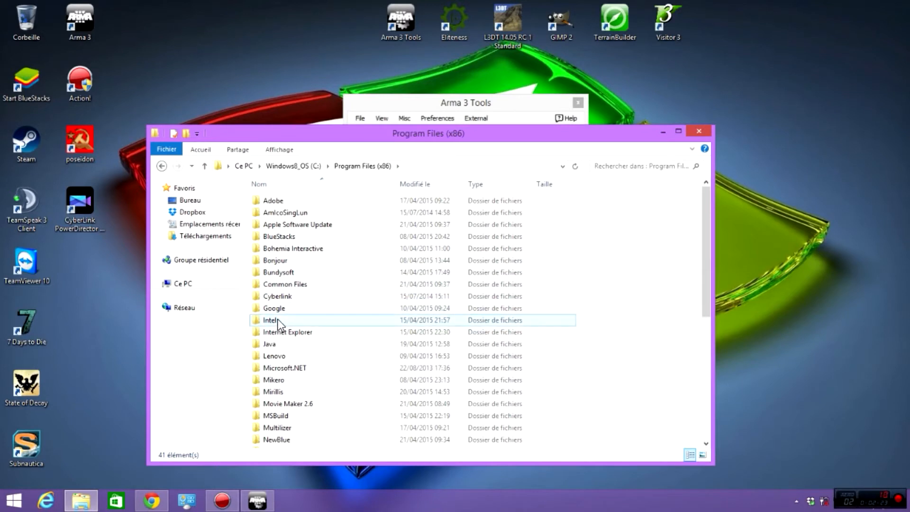
pyautogui.doubleClick(275, 380)
pyautogui.doubleClick(284, 202)
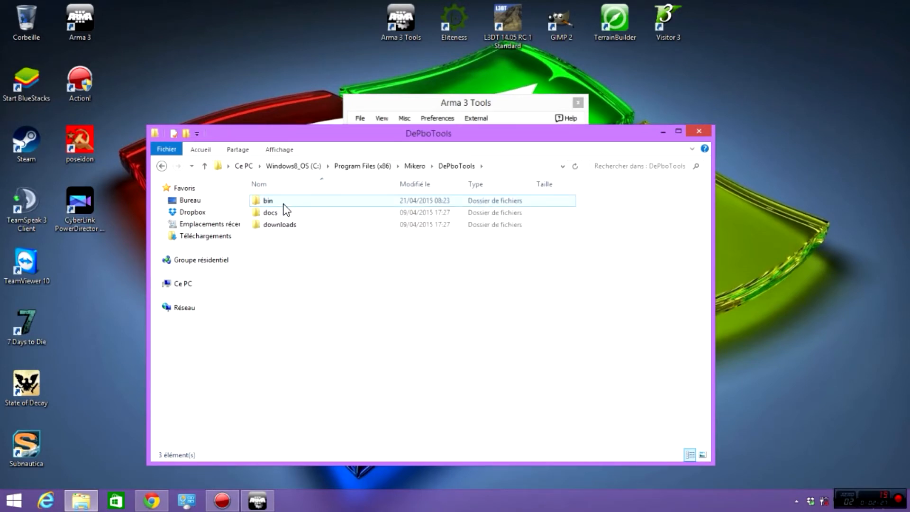
pyautogui.doubleClick(283, 205)
# - Delete DeOgg.dll from the bin folder, granting the administrator permission
pyautogui.click(288, 213)
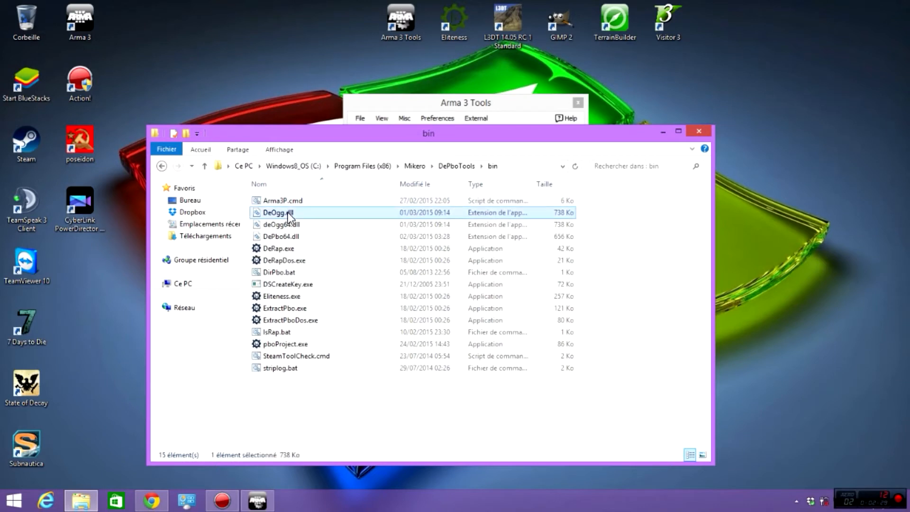
pyautogui.press('Delete')
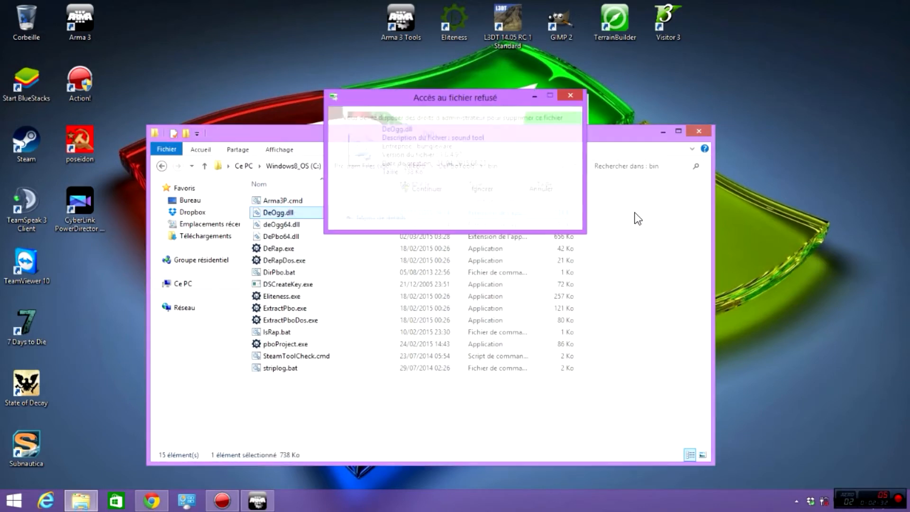
pyautogui.click(427, 189)
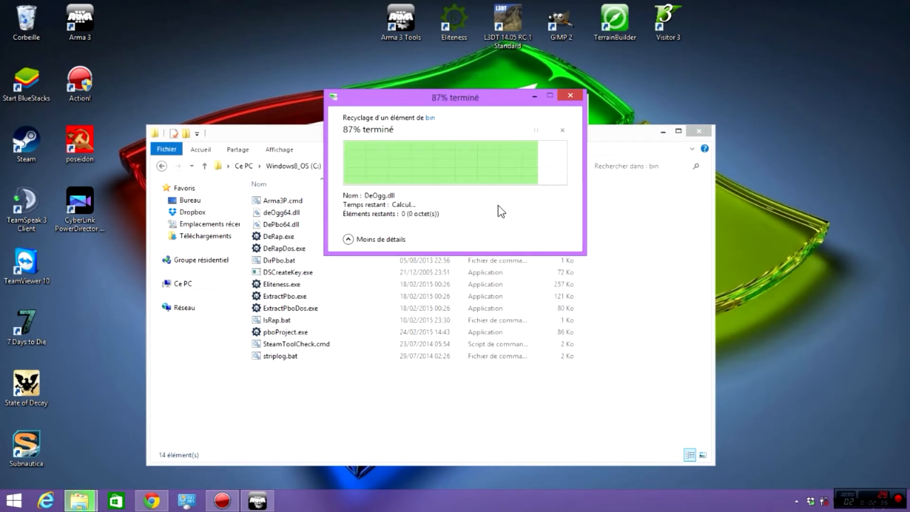
# - Duplicate deOgg64.dll within the bin folder, granting the administrator permission
pyautogui.click(286, 217)
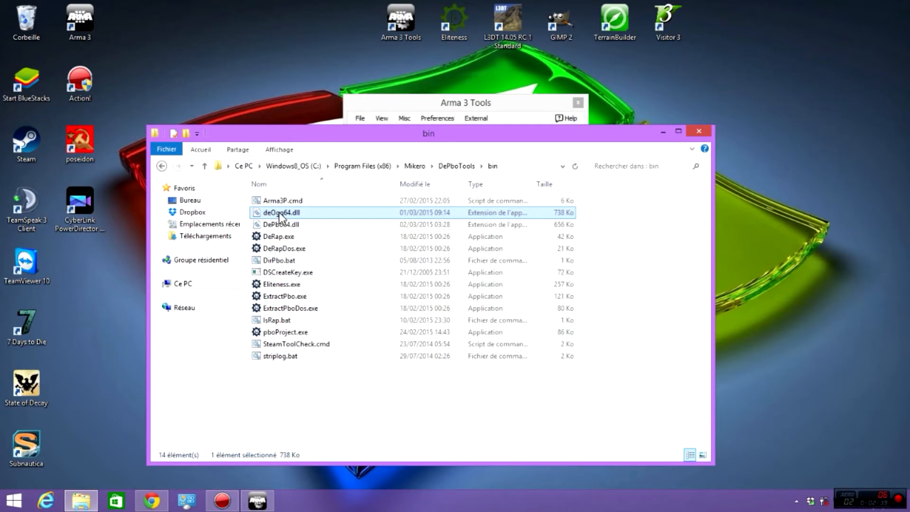
pyautogui.rightClick(287, 217)
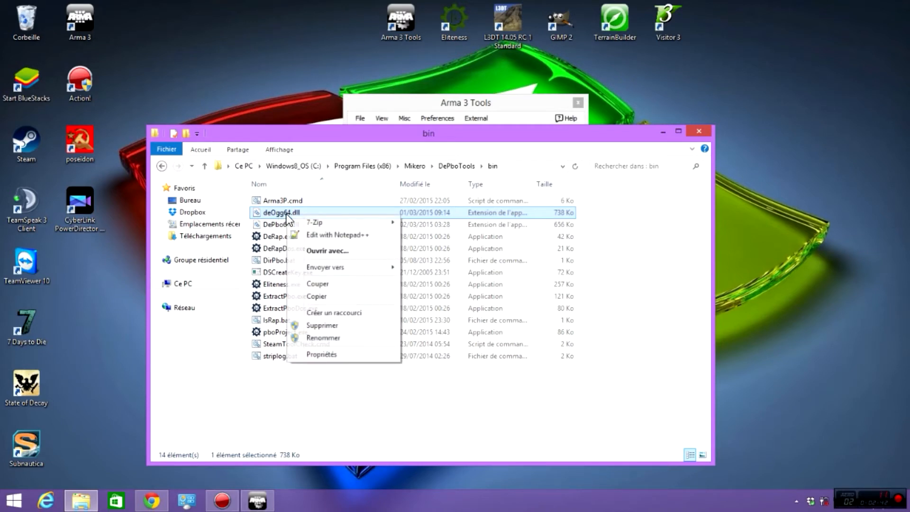
pyautogui.click(324, 297)
pyautogui.click(332, 405)
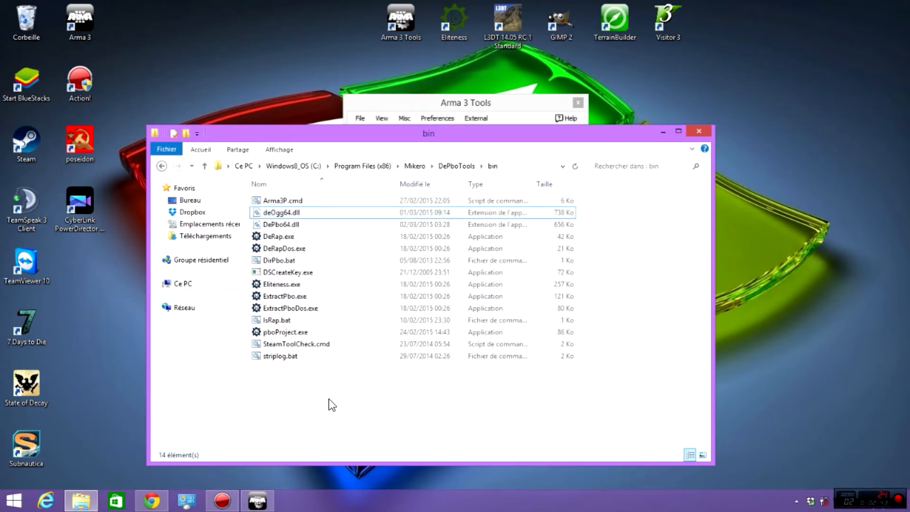
pyautogui.hotkey('ctrl', 'v')
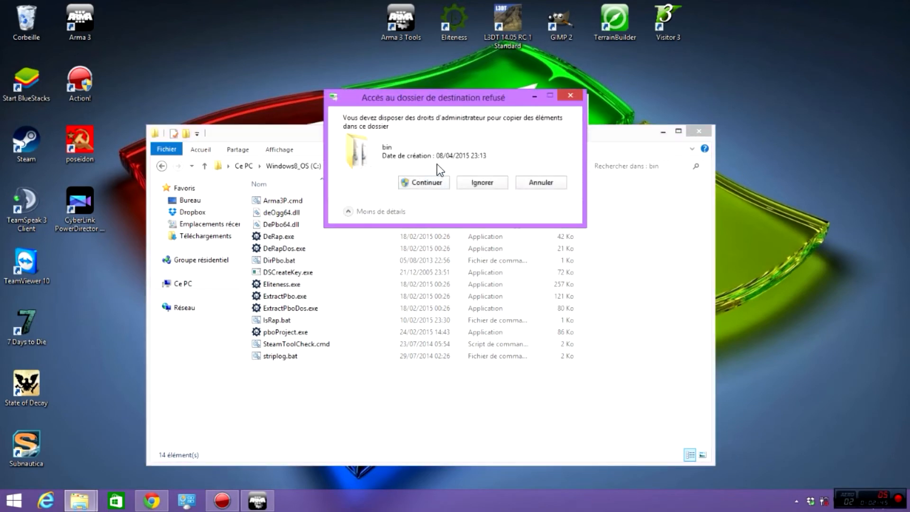
pyautogui.click(425, 182)
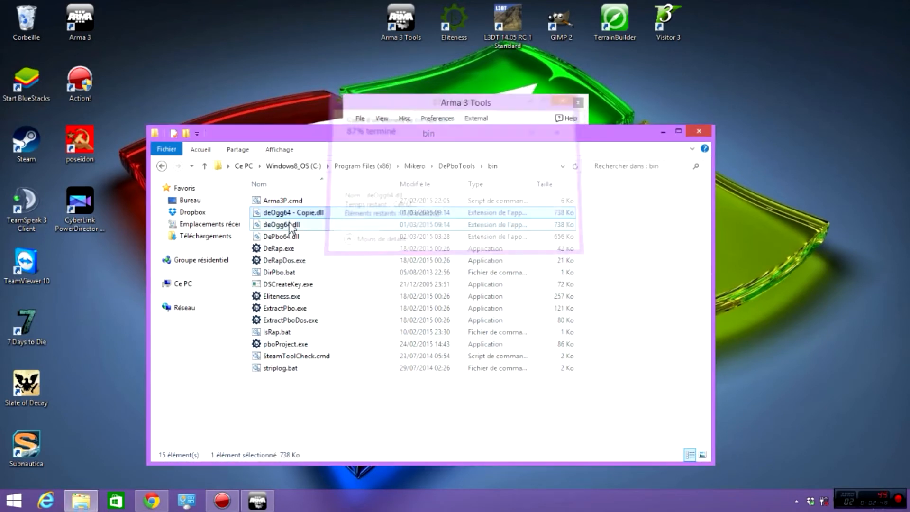
# - Rename the copy of deOgg64.dll as DeOgg.dll
pyautogui.rightClick(294, 214)
pyautogui.click(361, 337)
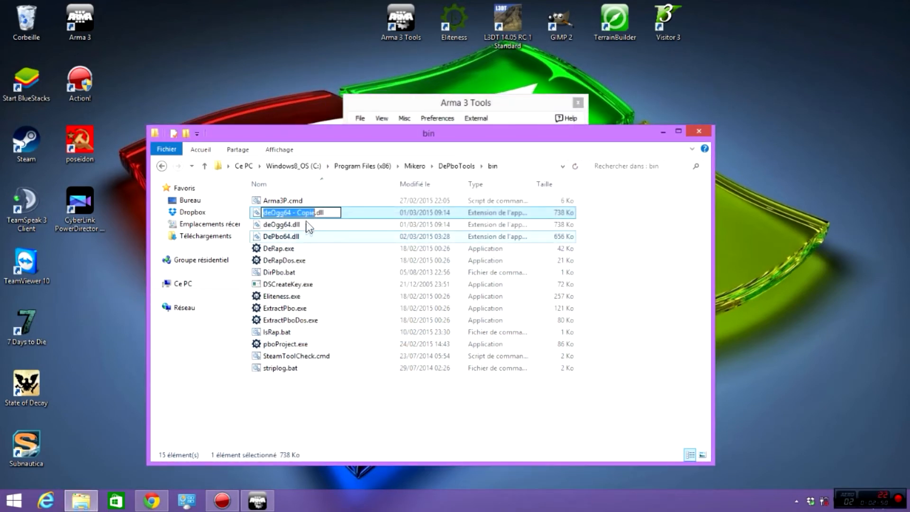
pyautogui.click(314, 212)
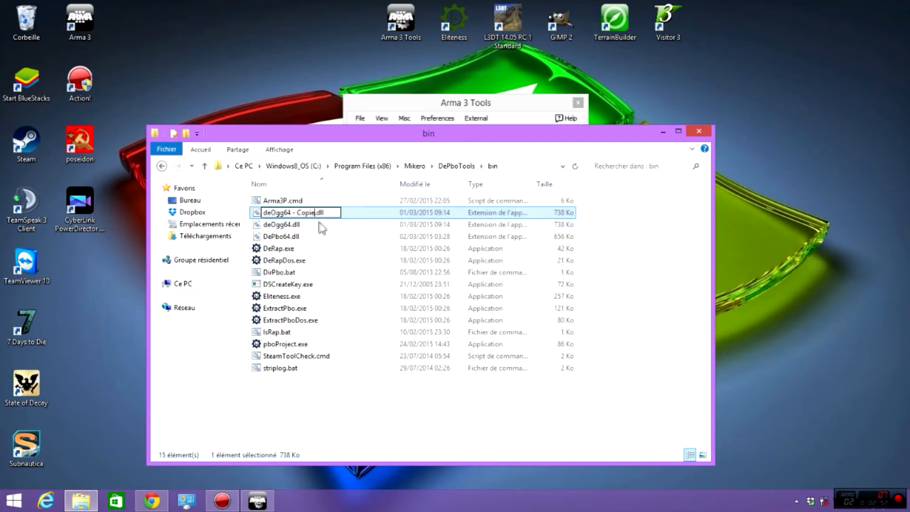
pyautogui.press('BackSpace')
pyautogui.press('BackSpace')
pyautogui.press('BackSpace')
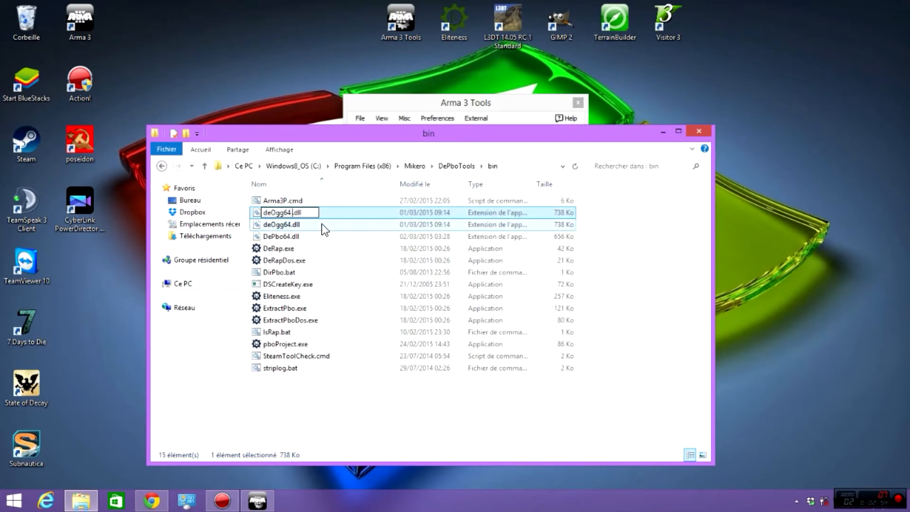
pyautogui.press('BackSpace')
pyautogui.press('BackSpace')
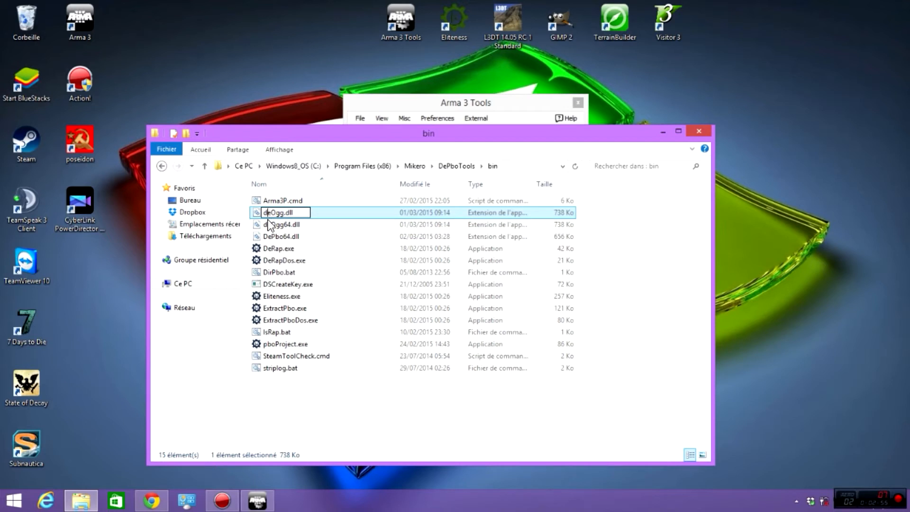
pyautogui.press('BackSpace')
pyautogui.write('D')
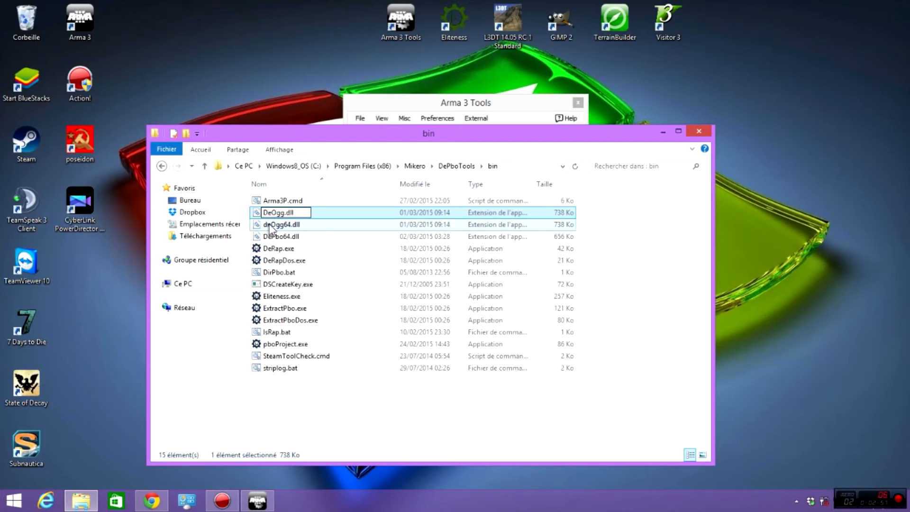
pyautogui.click(367, 409)
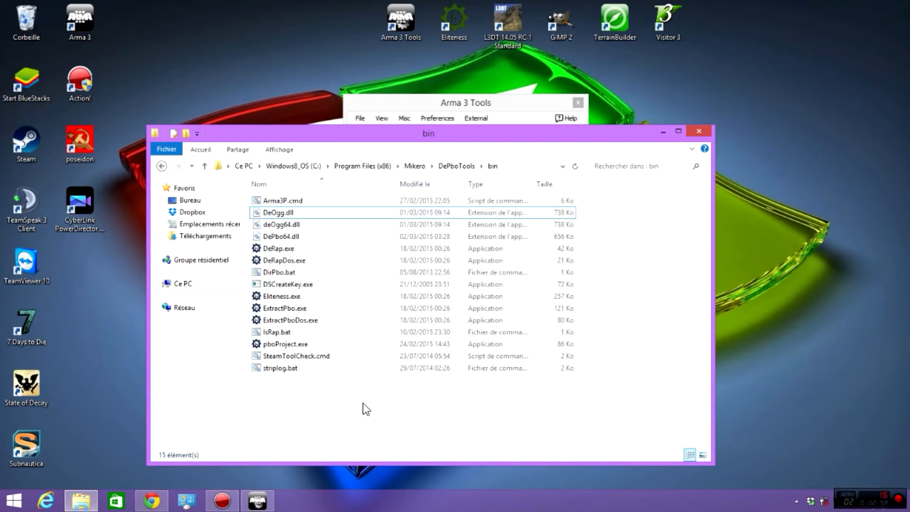
# - Launch FuturaToP.bat from the root of the Windows8_OS (P:) drive
pyautogui.click(244, 166)
pyautogui.doubleClick(300, 327)
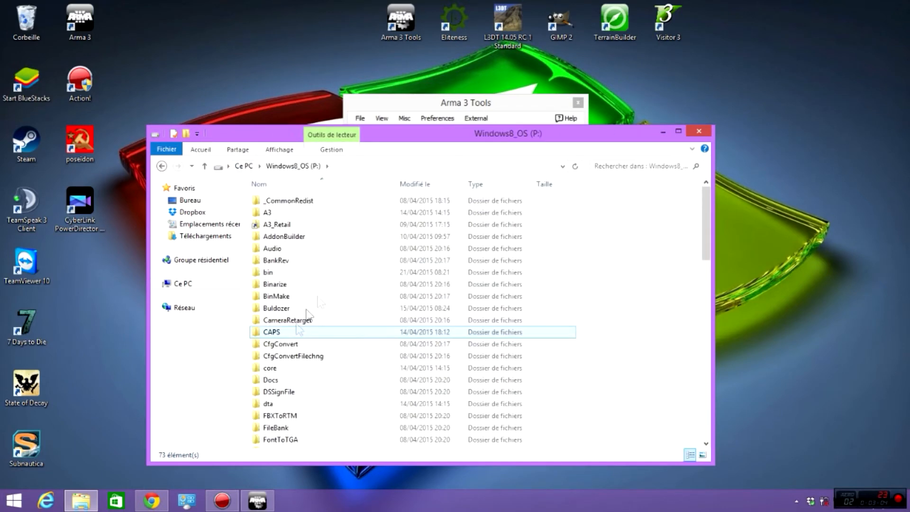
pyautogui.scroll(-3, 607, 238)
pyautogui.scroll(-10, 612, 233)
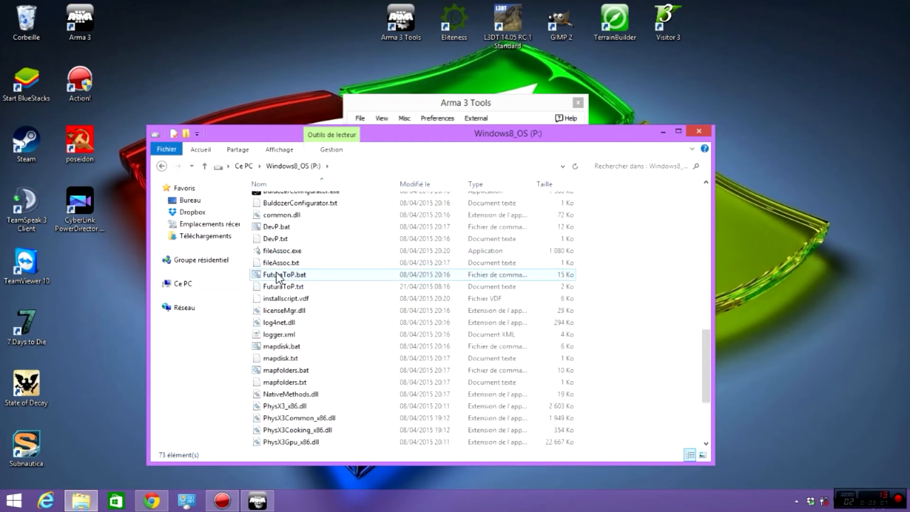
pyautogui.click(277, 274)
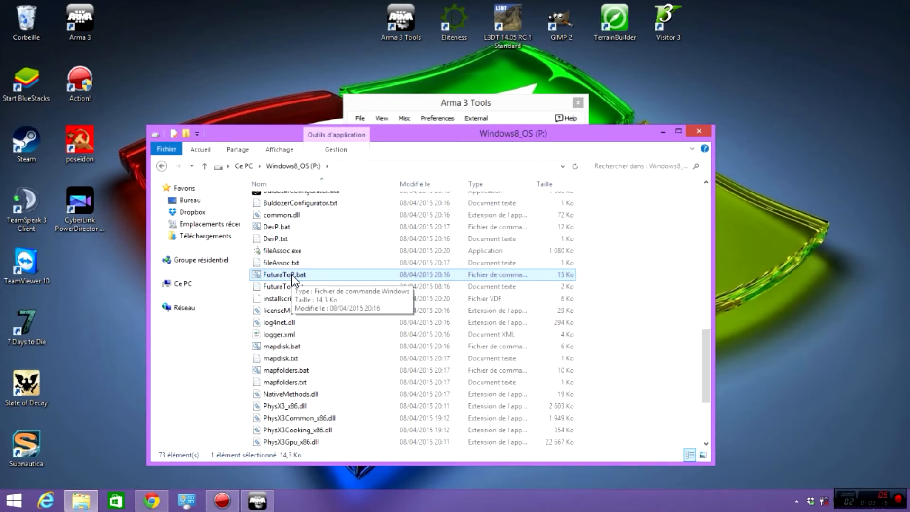
pyautogui.doubleClick(292, 277)
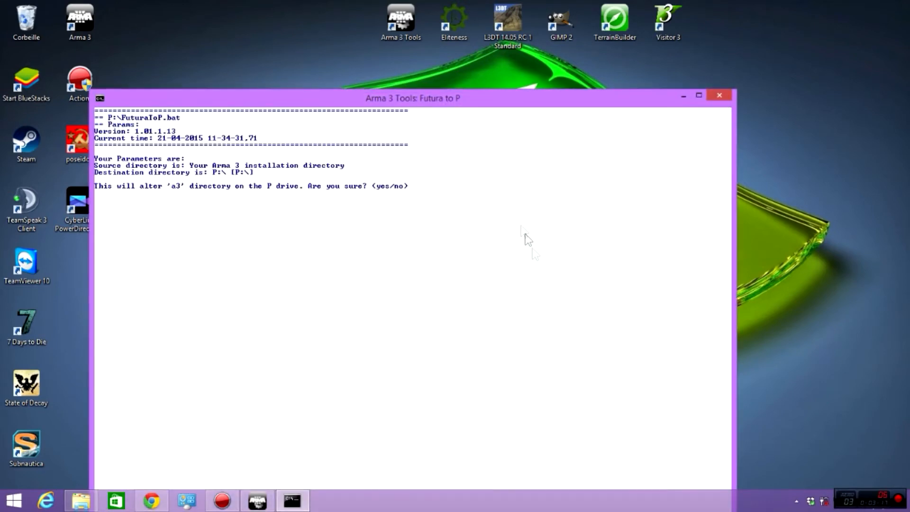
# - Reposition the Futura to P console to read its parameters and yes/no question, and close it without answering
pyautogui.moveTo(496, 105); pyautogui.dragTo(524, 65)
pyautogui.moveTo(524, 40); pyautogui.dragTo(521, 43)
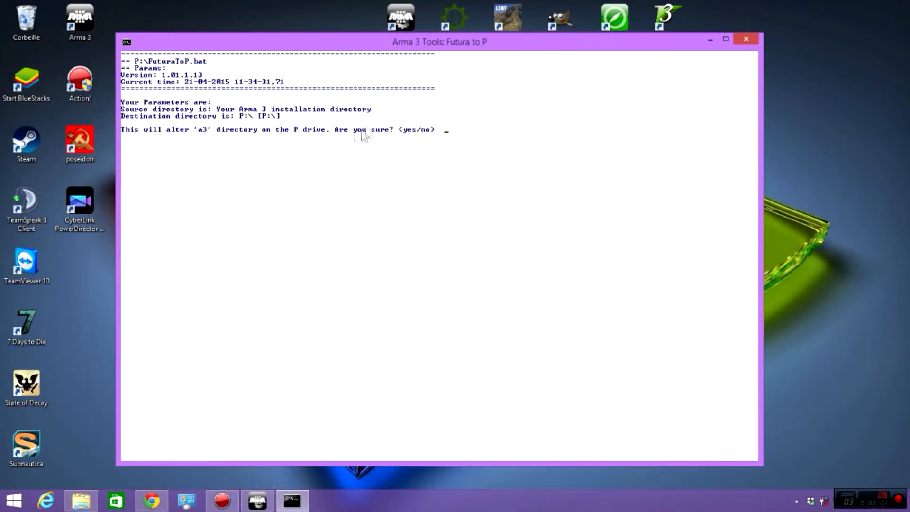
pyautogui.moveTo(416, 45); pyautogui.dragTo(428, 53)
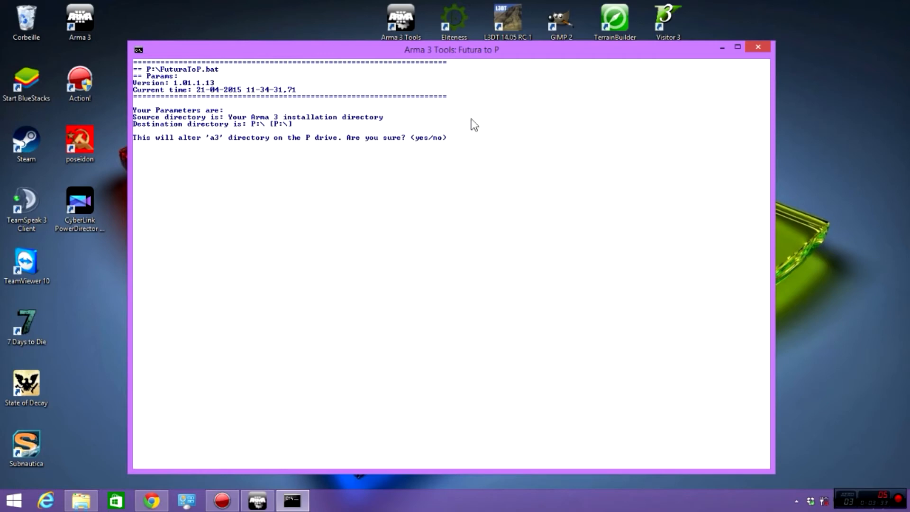
pyautogui.moveTo(545, 53); pyautogui.dragTo(588, 56)
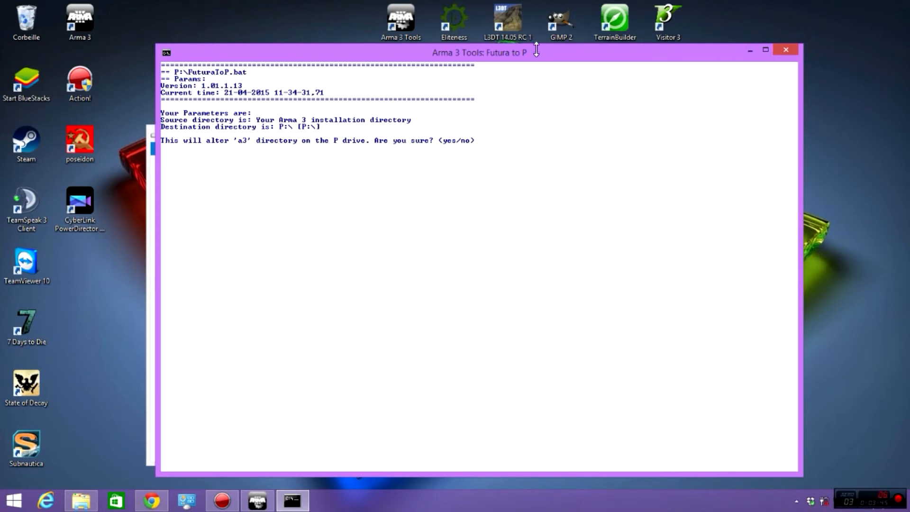
pyautogui.moveTo(538, 53)
pyautogui.mouseDown()
pyautogui.moveTo(524, 57)
pyautogui.moveTo(536, 50)
pyautogui.mouseUp()
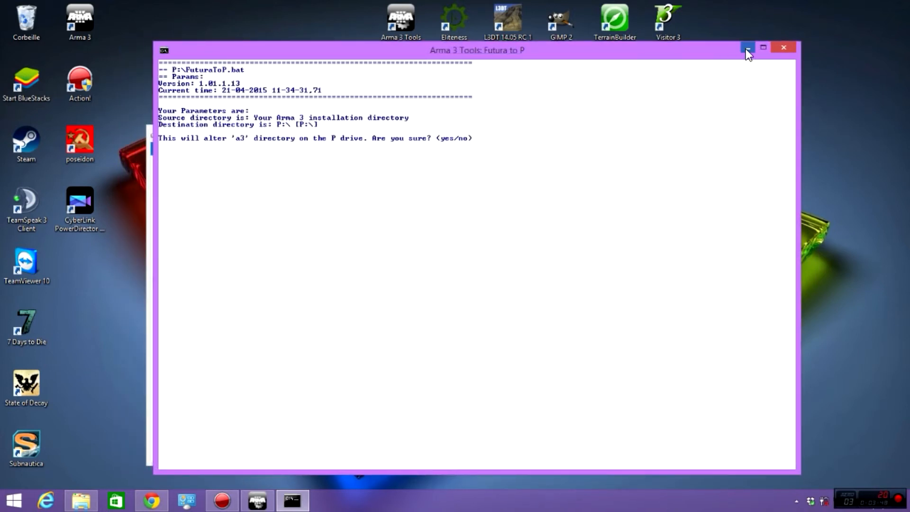
pyautogui.click(783, 49)
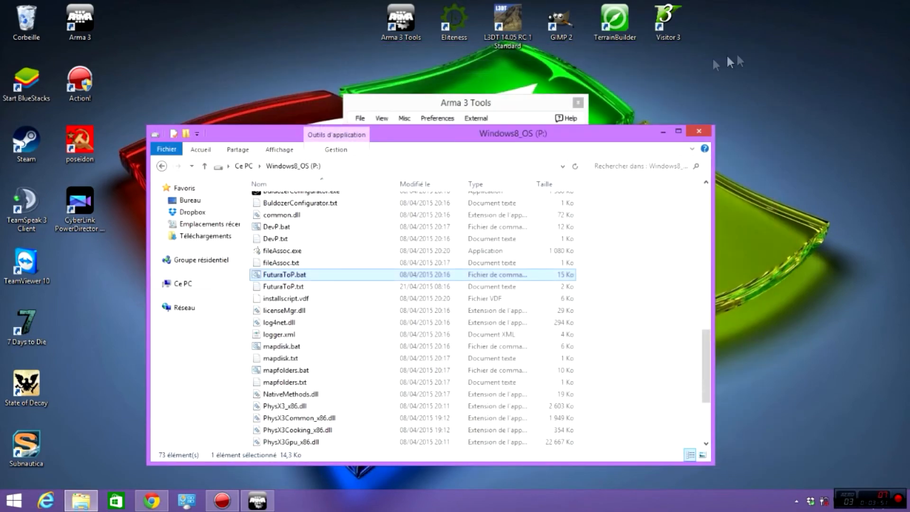
# - Look over the A3 folder on the P: drive and minimize File Explorer
pyautogui.moveTo(562, 132); pyautogui.dragTo(551, 92)
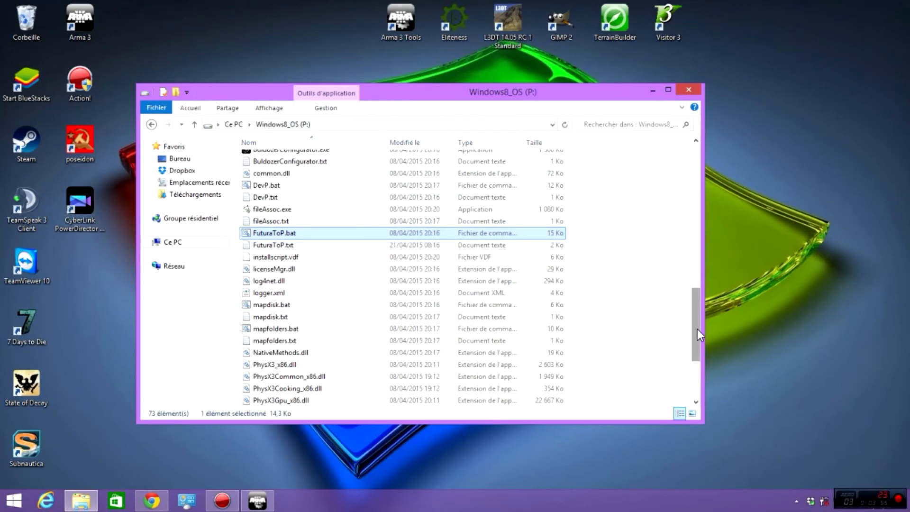
pyautogui.moveTo(699, 329); pyautogui.dragTo(710, 175)
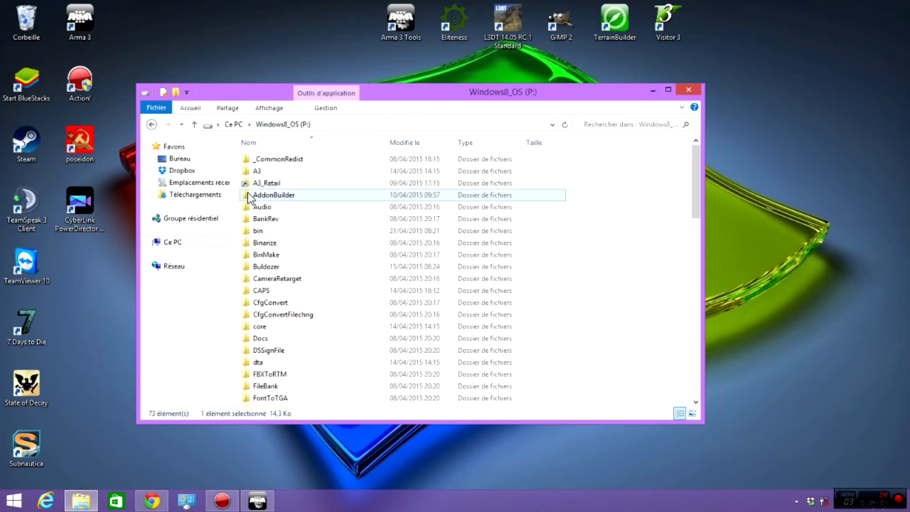
pyautogui.doubleClick(257, 171)
pyautogui.moveTo(696, 181); pyautogui.dragTo(696, 145)
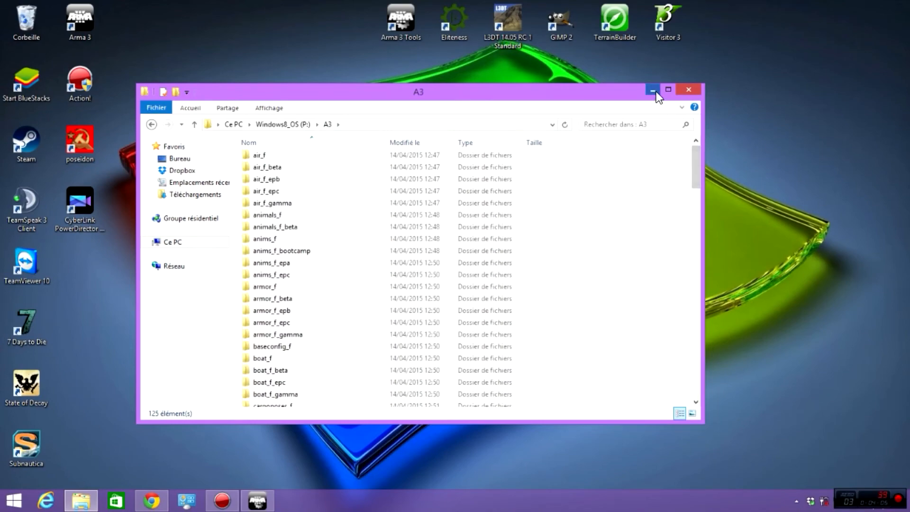
pyautogui.click(653, 90)
# - Switch to Chrome to review the L3DT Standard Edition downloads page, and minimize the browser
pyautogui.click(157, 501)
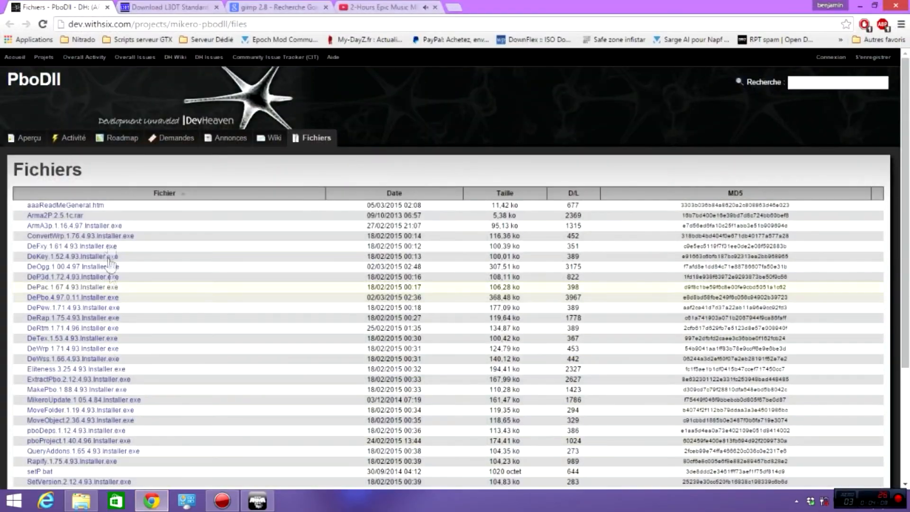
pyautogui.click(158, 9)
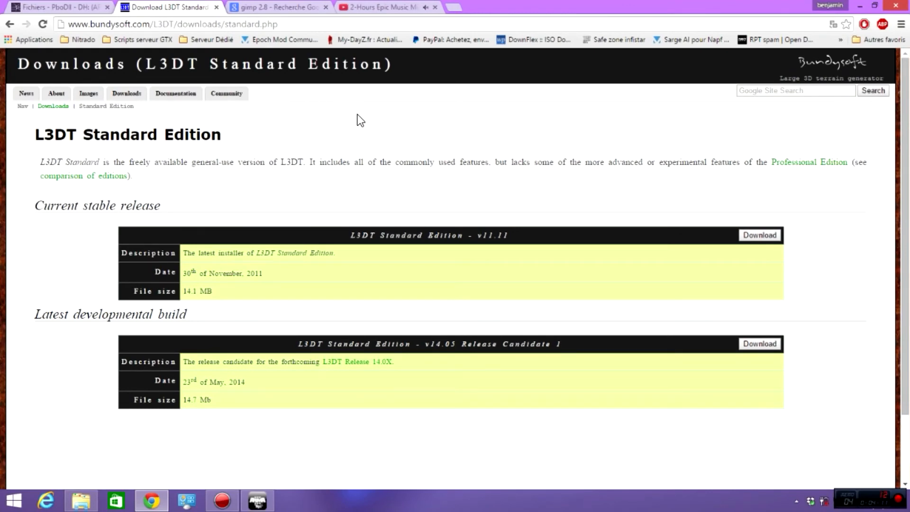
pyautogui.moveTo(136, 103)
pyautogui.click(859, 6)
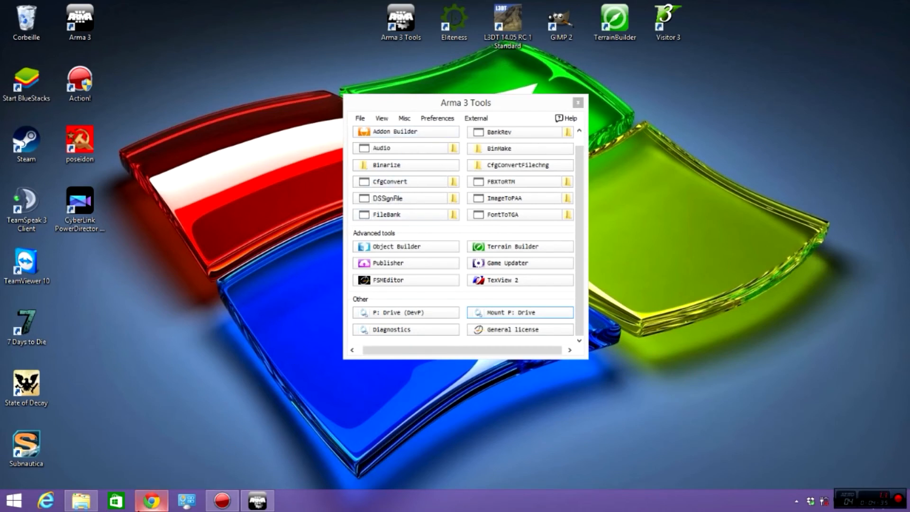
# - Bring Chrome back to view the gimp 2.8 search results, and minimize the browser
pyautogui.click(147, 509)
pyautogui.click(260, 8)
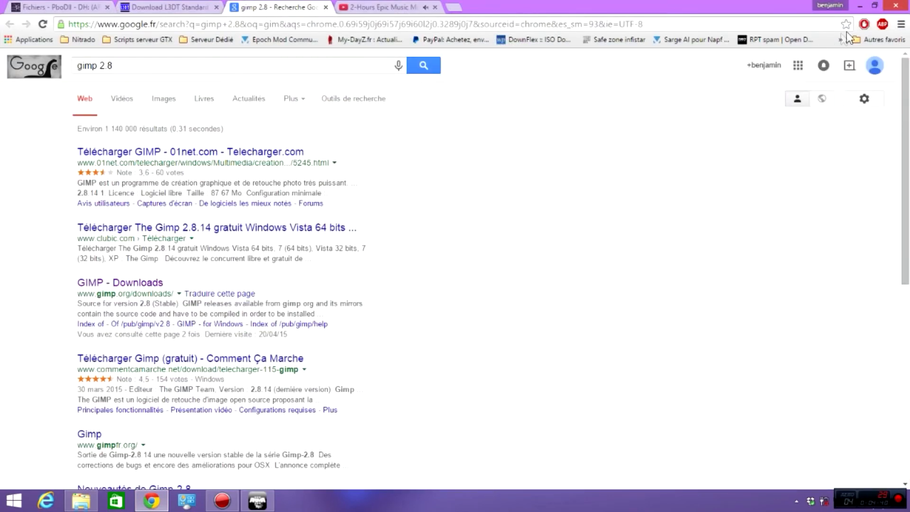
pyautogui.click(860, 5)
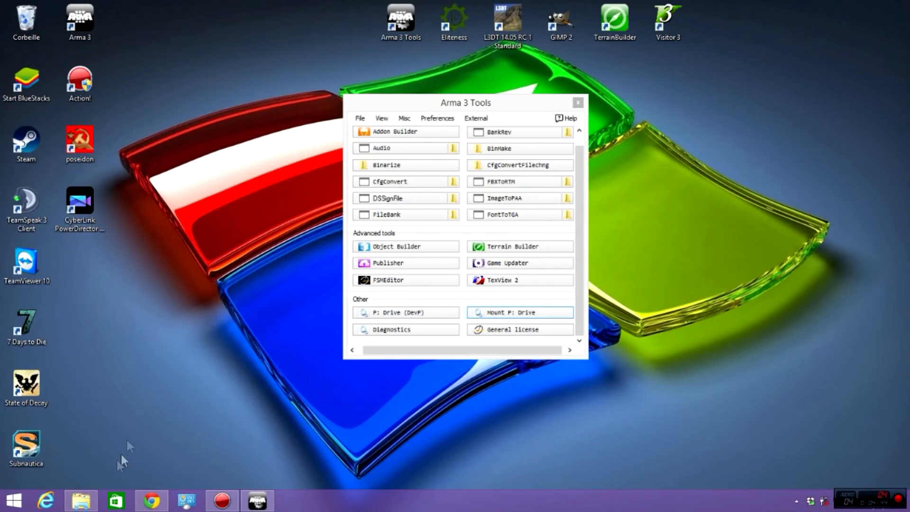
# - Bring File Explorer back, go up from the A3 folder to the P: drive root, and launch BuldozerConfigurator.exe
pyautogui.click(82, 503)
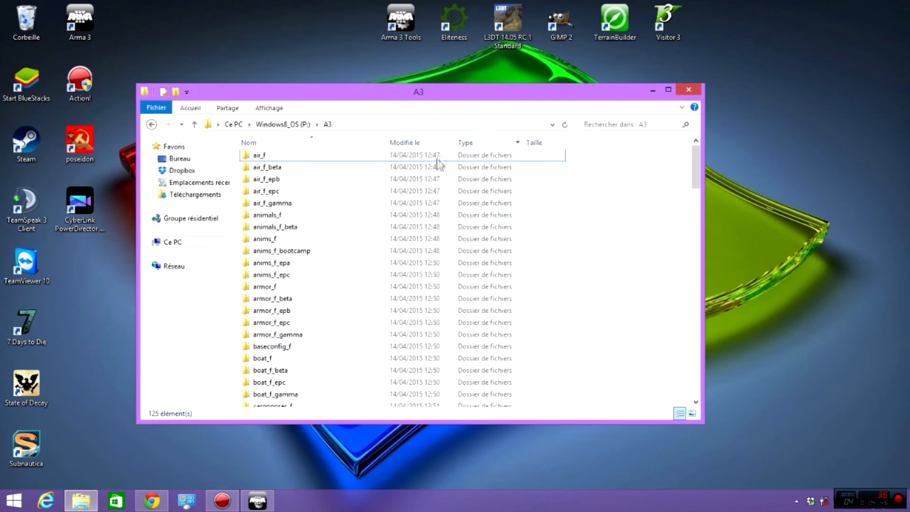
pyautogui.moveTo(699, 182); pyautogui.dragTo(697, 208)
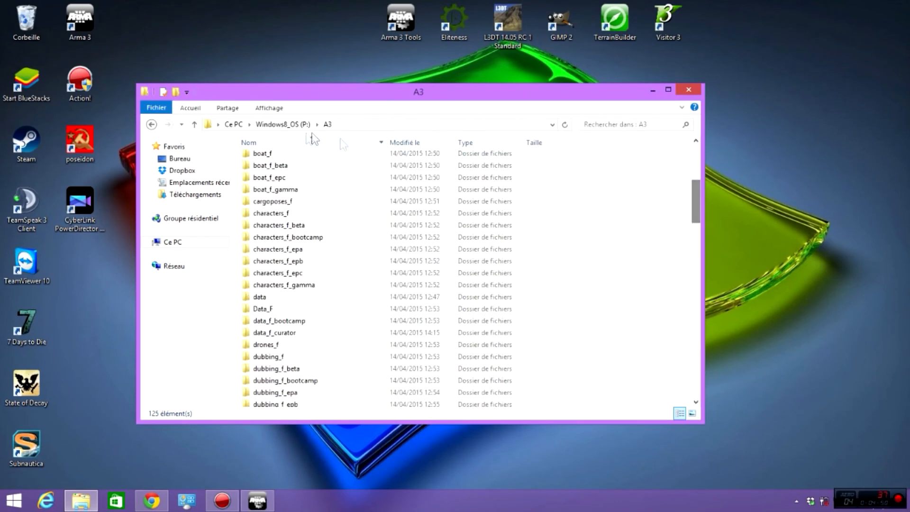
pyautogui.click(282, 125)
pyautogui.scroll(-8, 613, 263)
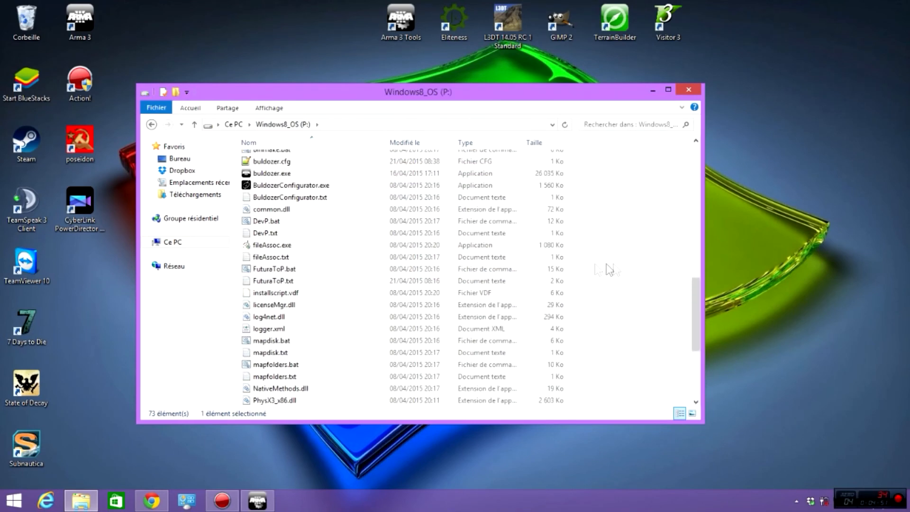
pyautogui.doubleClick(306, 186)
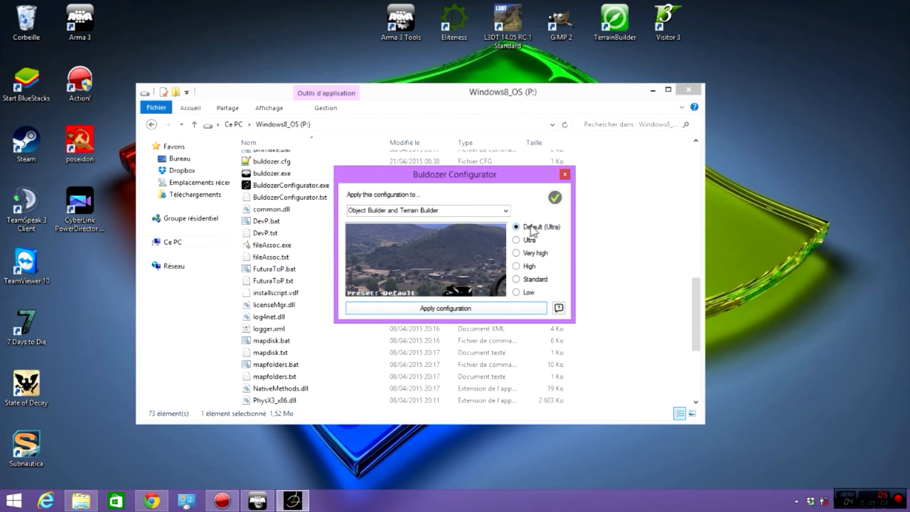
# - Apply the Default (Ultra) Buldozer configuration to Object Builder and Terrain Builder, acknowledge the confirmation, and deselect the file
pyautogui.click(446, 311)
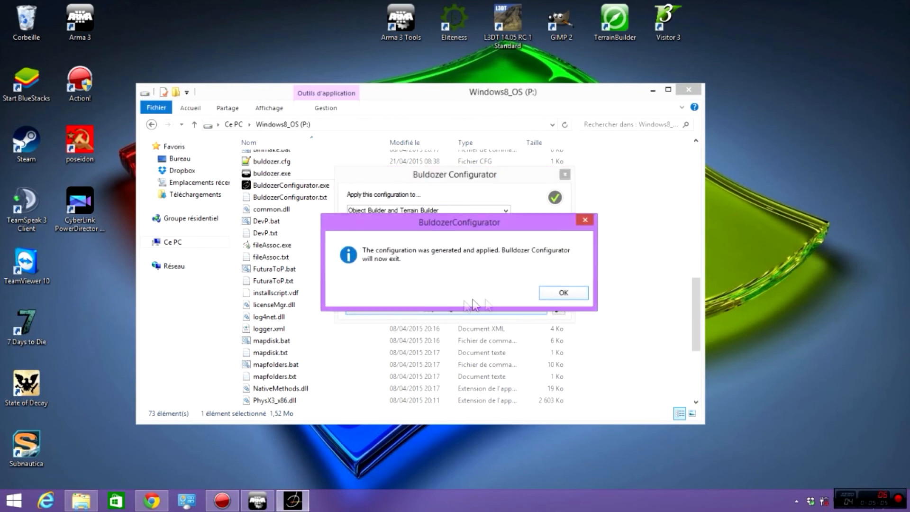
pyautogui.click(548, 291)
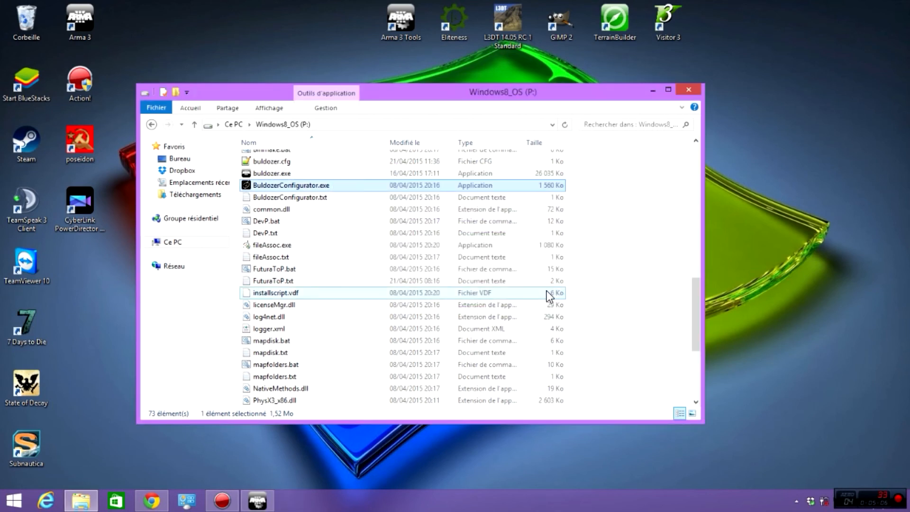
pyautogui.click(622, 278)
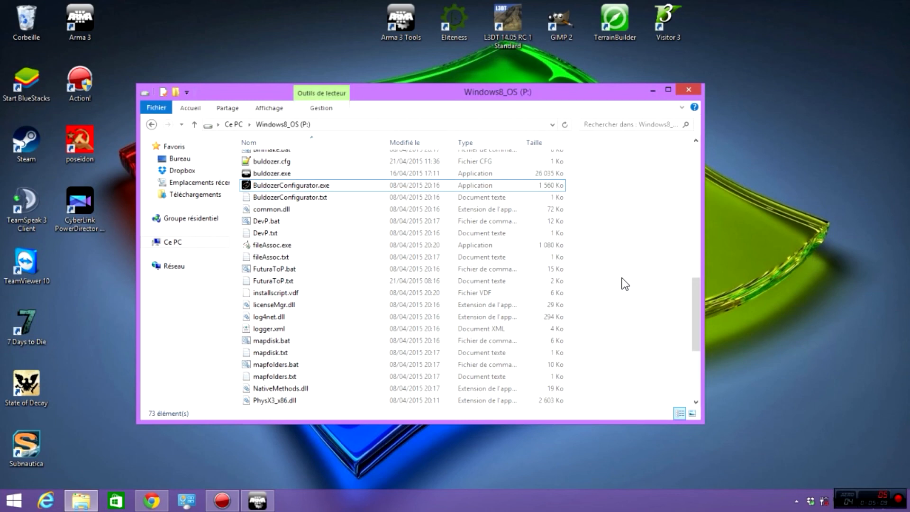